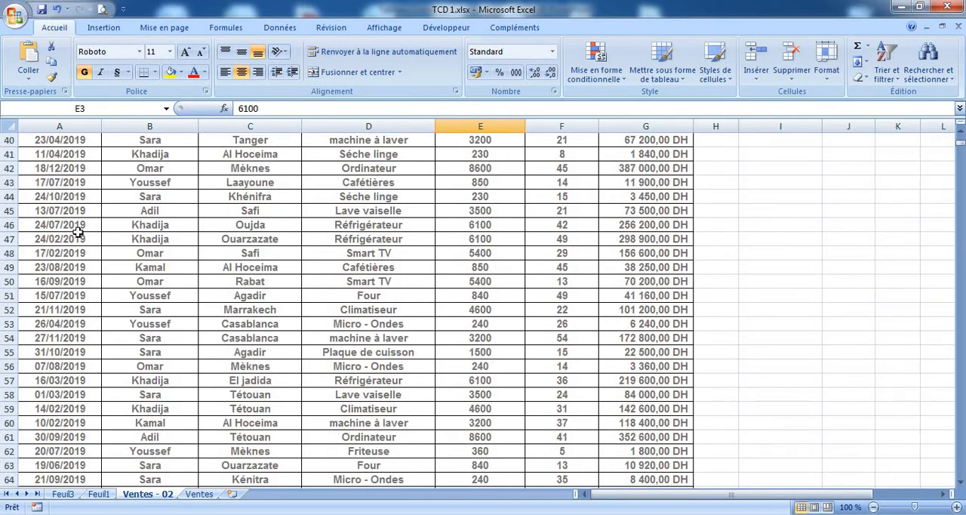
Look through the sales records on the Ventes - 02 sheet down to the last row, and return to the header row
scroll(94, 237, up, 14)
scroll(91, 247, up, 1)
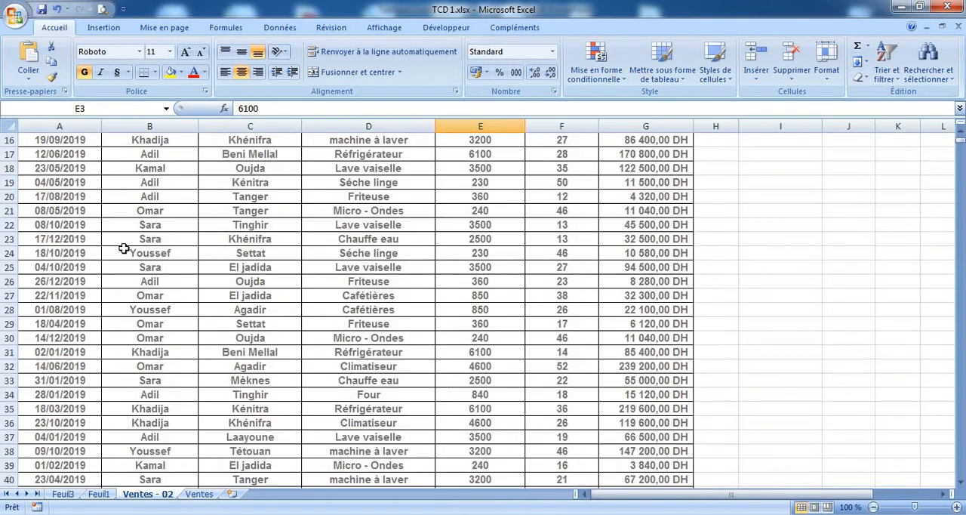
scroll(76, 243, down, 14)
click(257, 228)
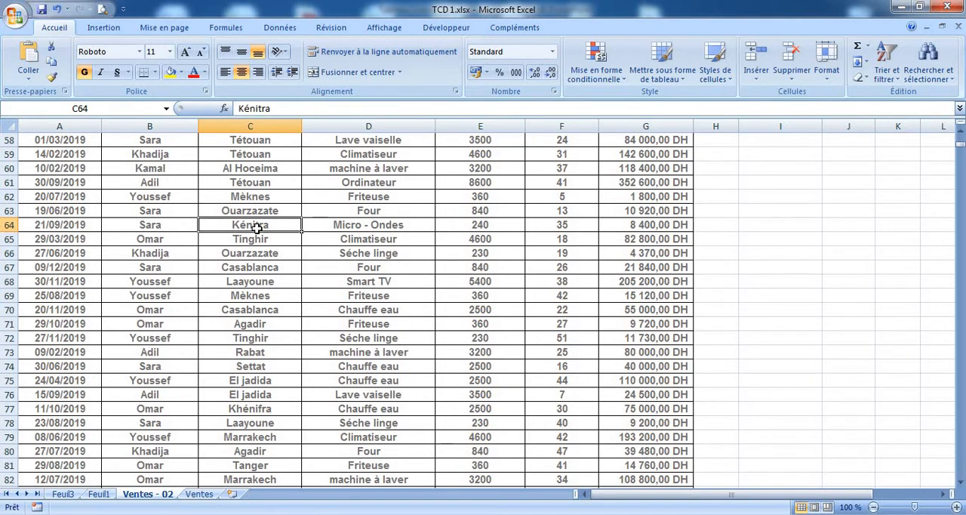
key(ctrl+Down)
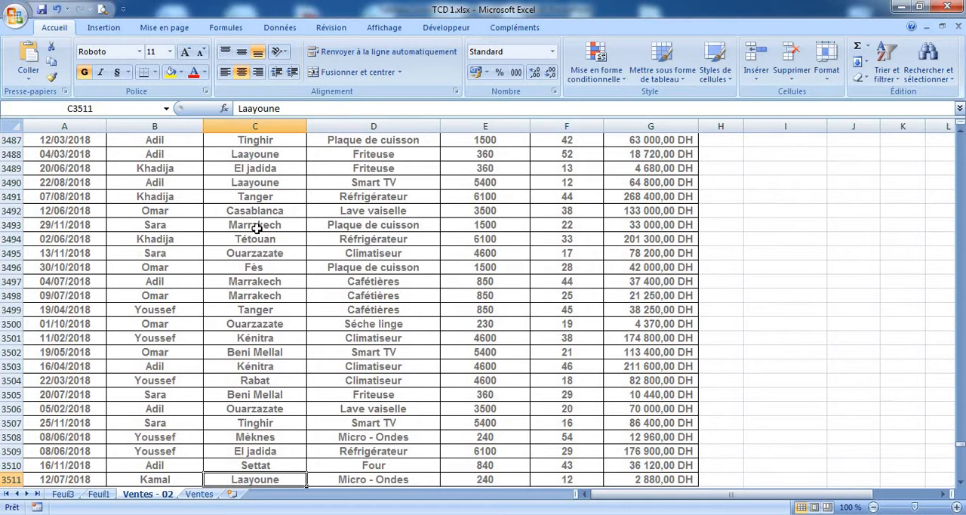
scroll(350, 271, up, 19)
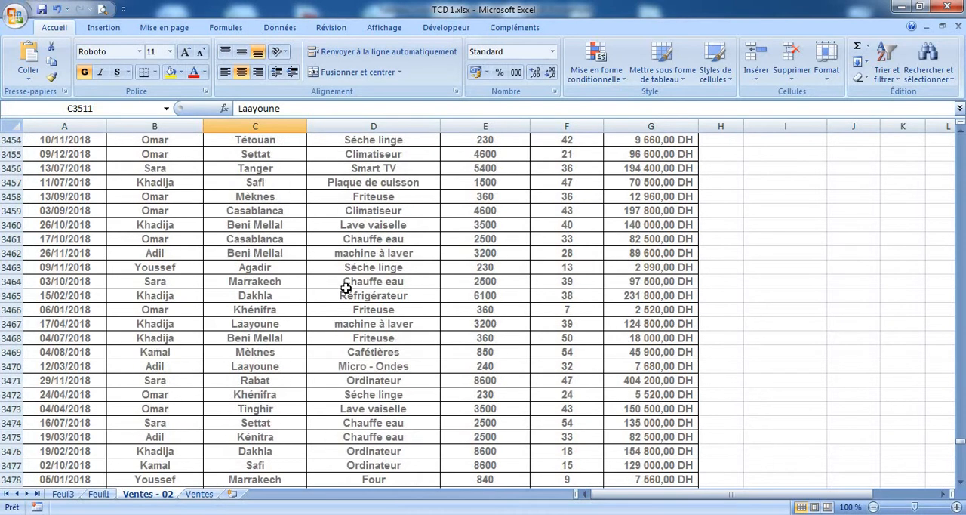
scroll(352, 297, up, 3)
click(361, 336)
key(ctrl+Up)
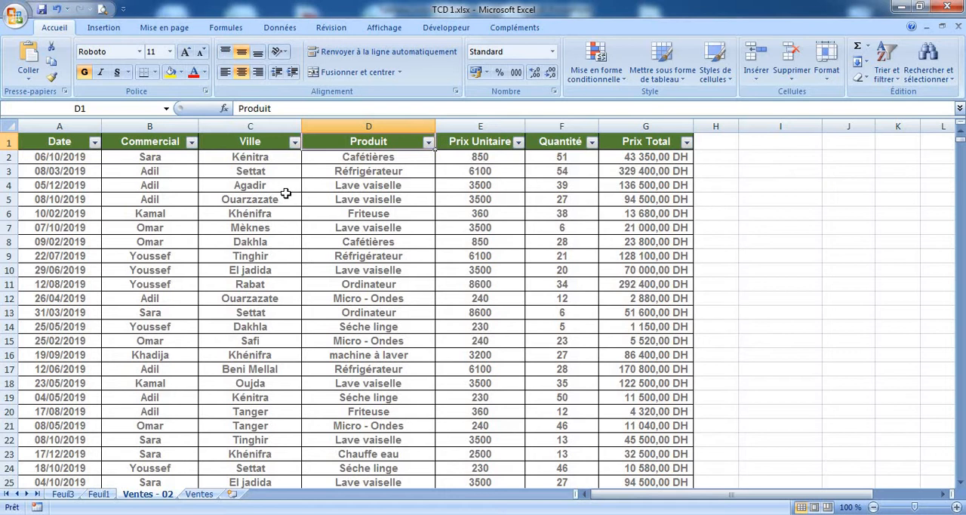
Filter the Commercial column to show only the sales of the first salesperson in the list
click(192, 142)
click(89, 256)
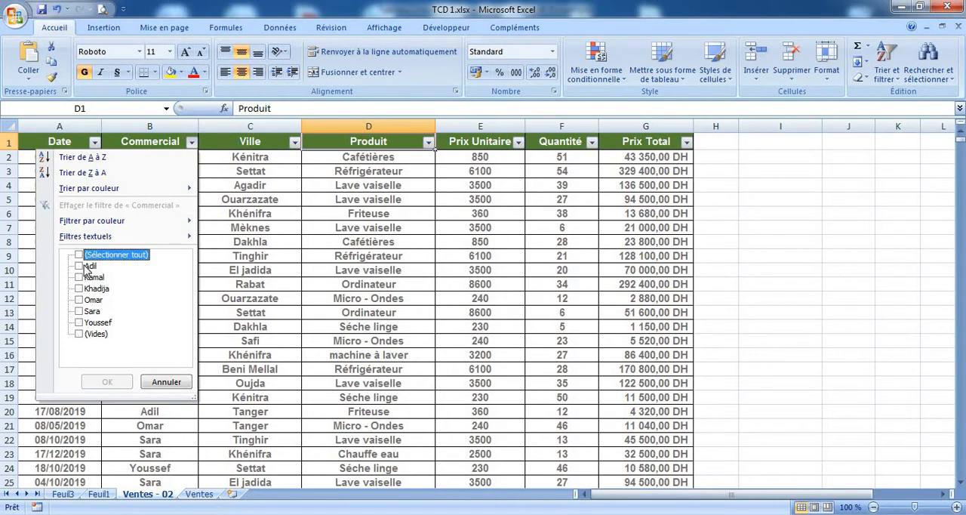
click(88, 268)
click(106, 381)
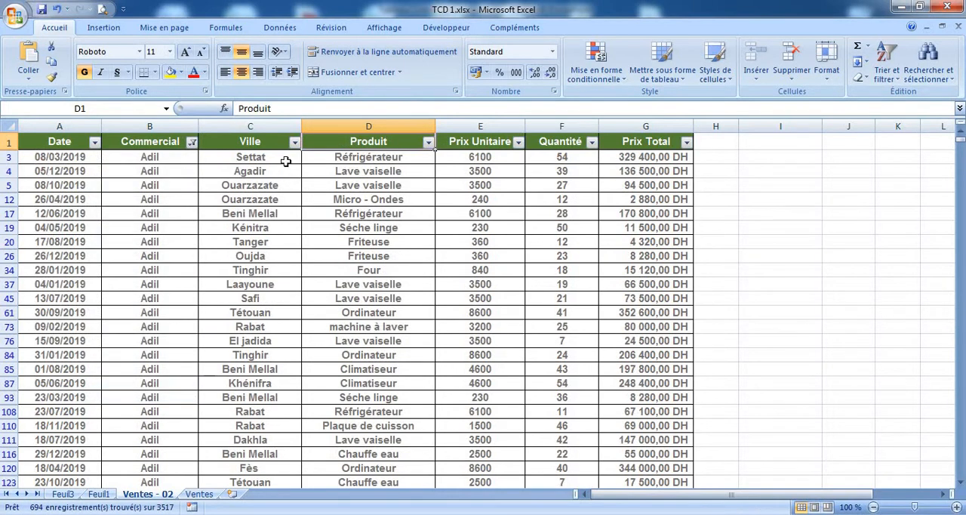
Filter the Produit column to show only Climatiseur
click(427, 143)
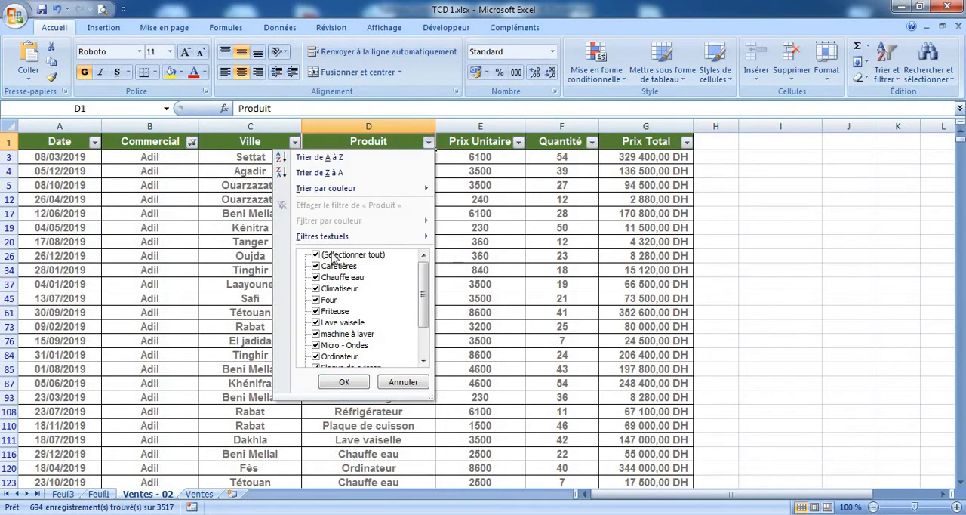
click(332, 255)
click(338, 288)
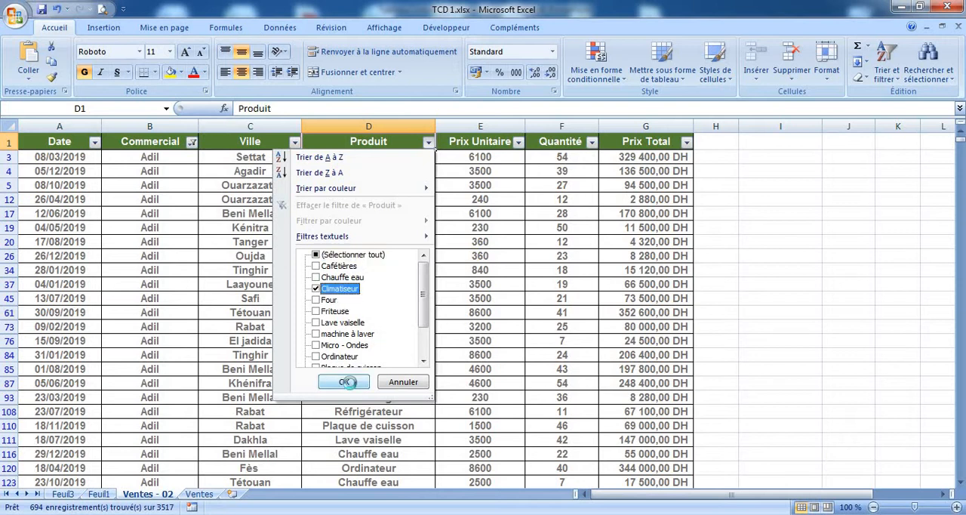
click(353, 381)
Select the filtered Quantité values to read their sum, and return to the start of the list
drag(587, 157, 589, 481)
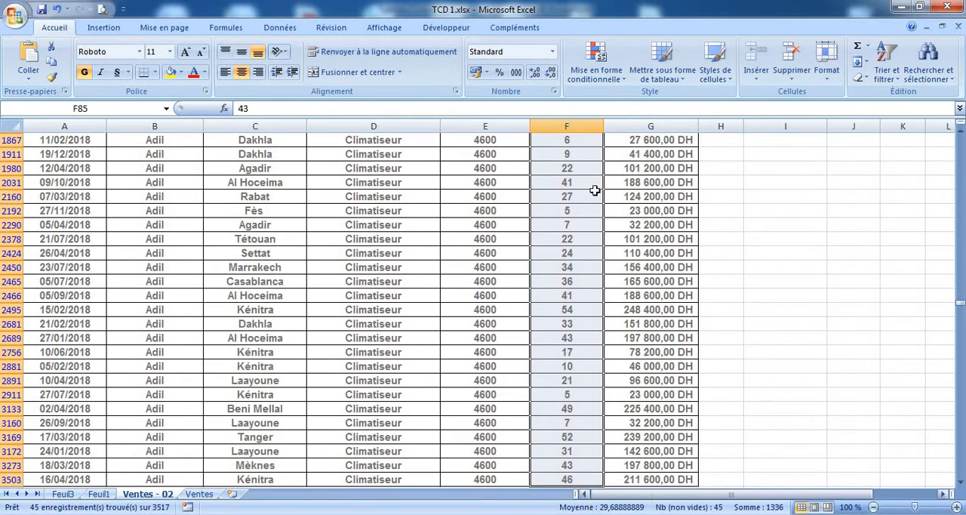
click(582, 126)
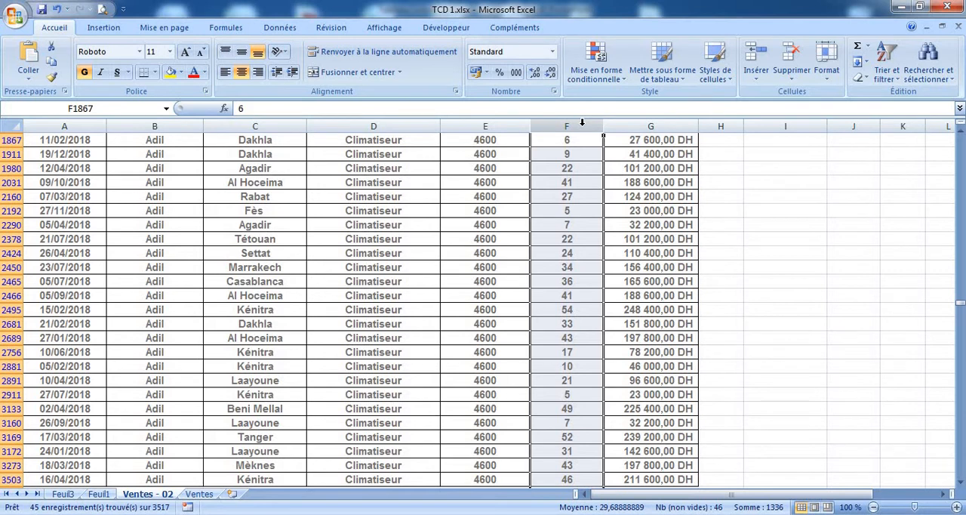
click(566, 252)
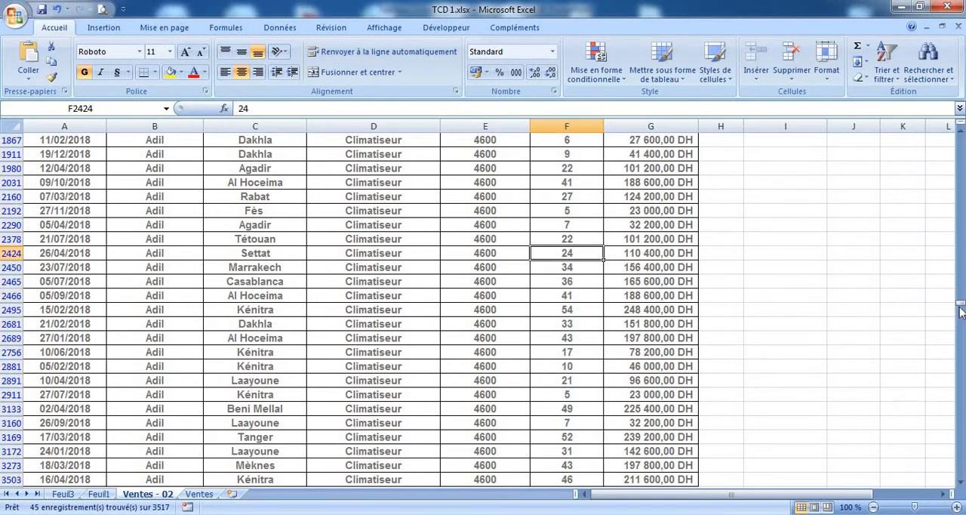
drag(958, 305, 959, 134)
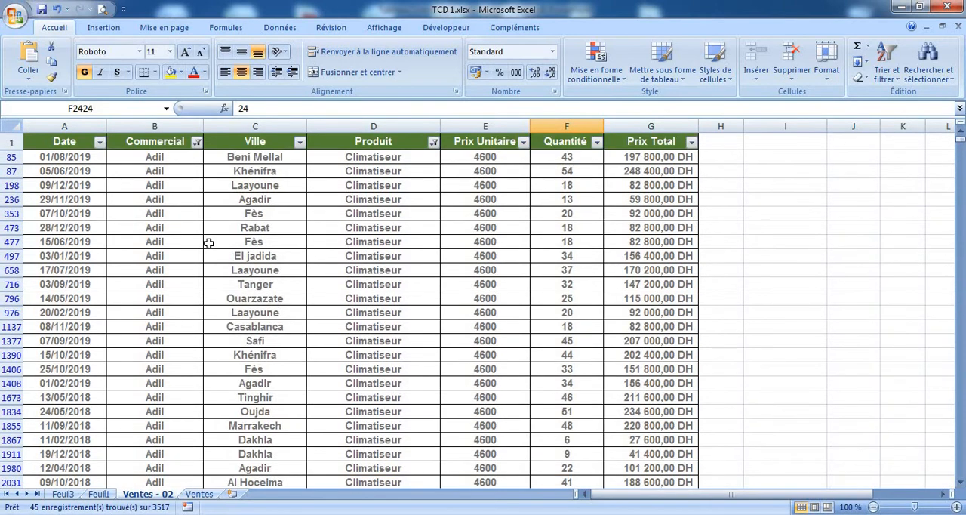
Remove the filters from the Commercial and Produit columns by selecting all their entries again
click(197, 145)
click(102, 255)
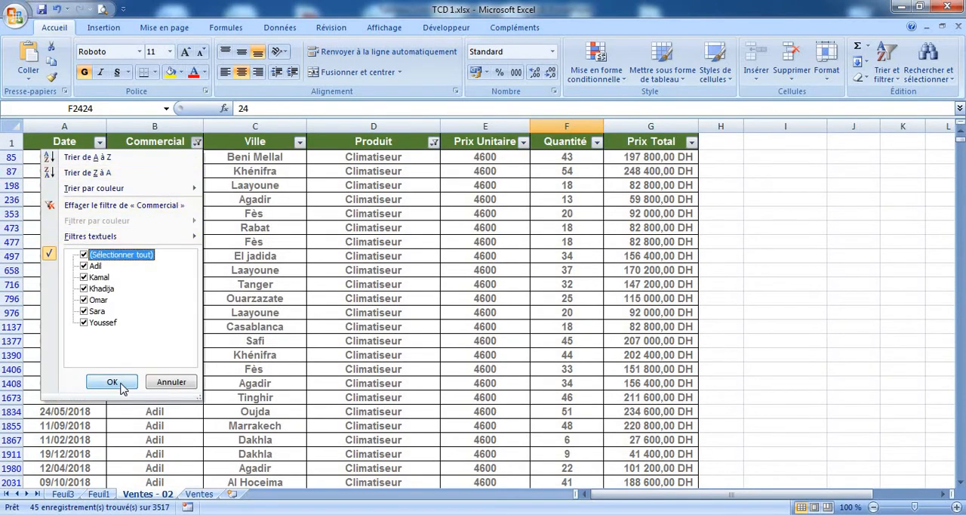
click(112, 382)
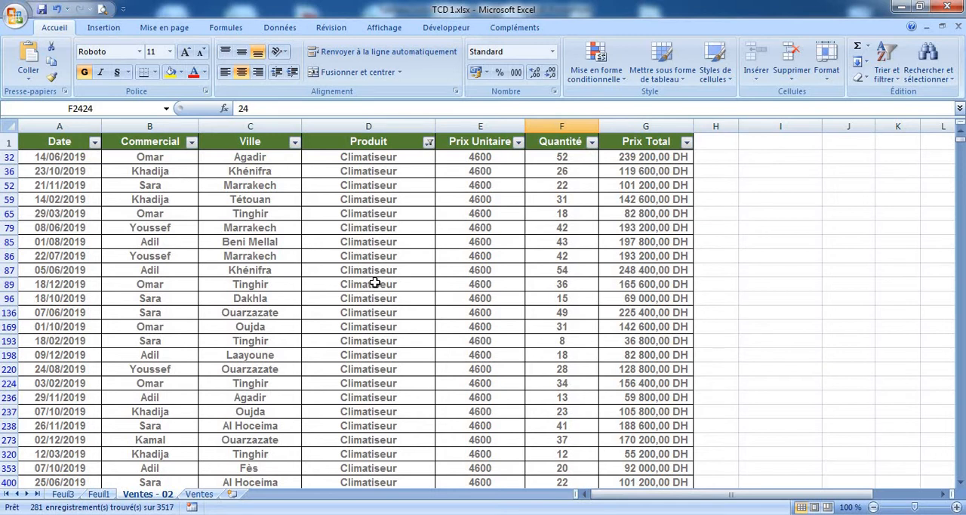
click(428, 142)
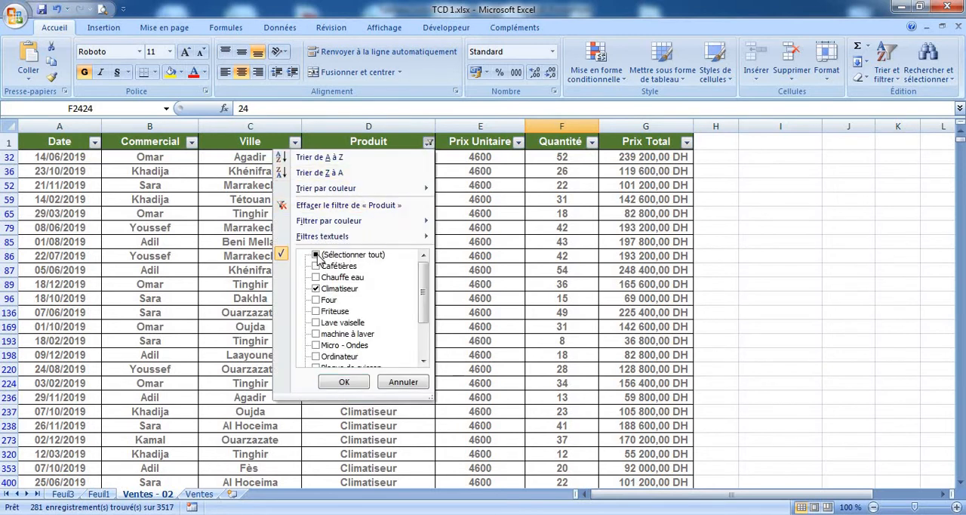
click(315, 255)
click(343, 381)
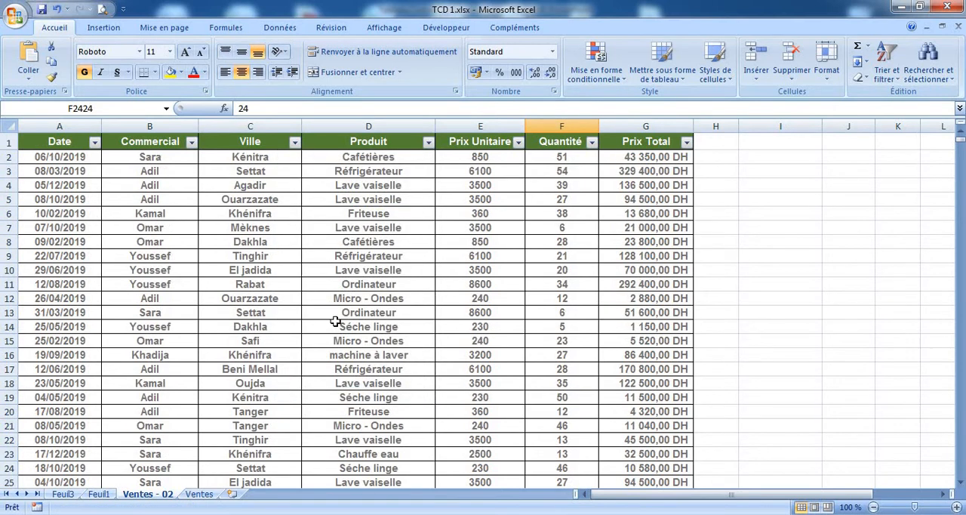
Create a pivot table from the sales range A1:G3511 of Ventes - 02 on a new worksheet
click(347, 312)
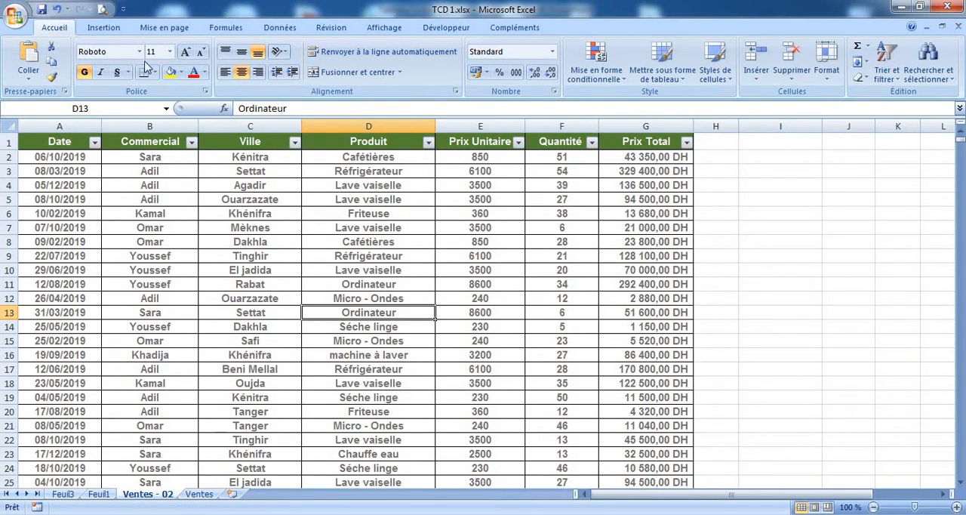
click(110, 29)
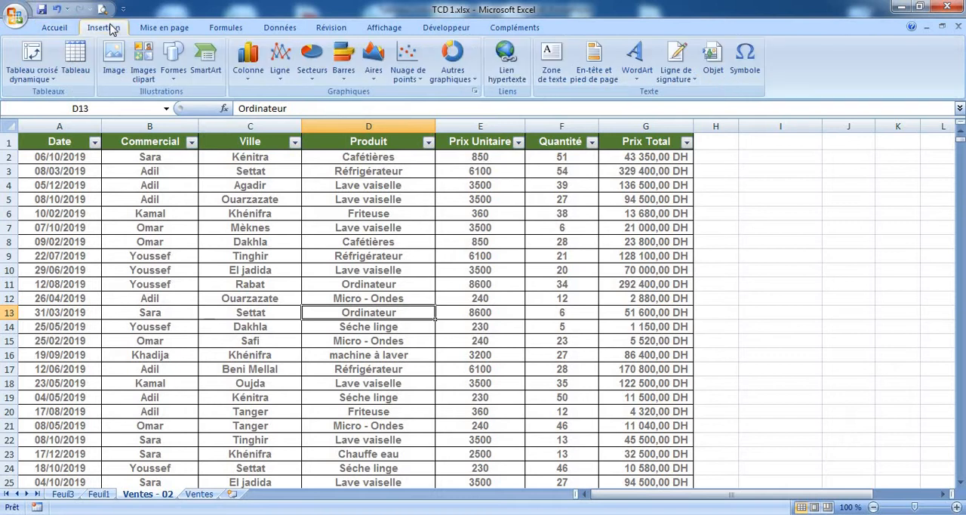
click(32, 67)
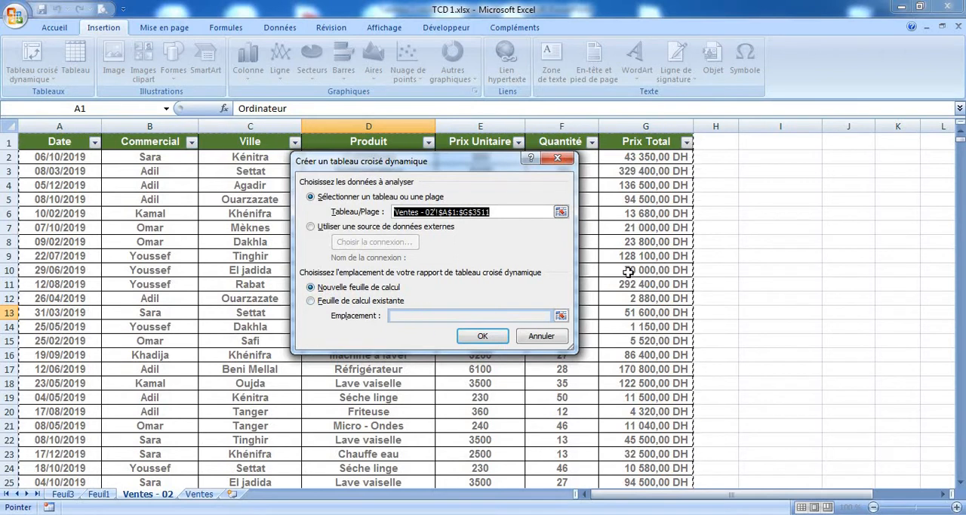
click(480, 337)
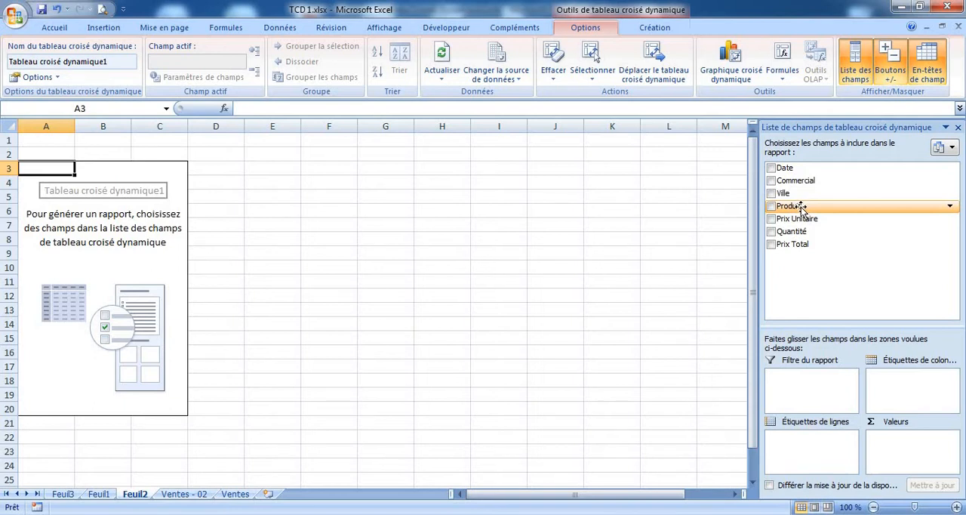
Set Produit as the pivot table's row labels and Commercial as its column labels
drag(801, 209, 818, 448)
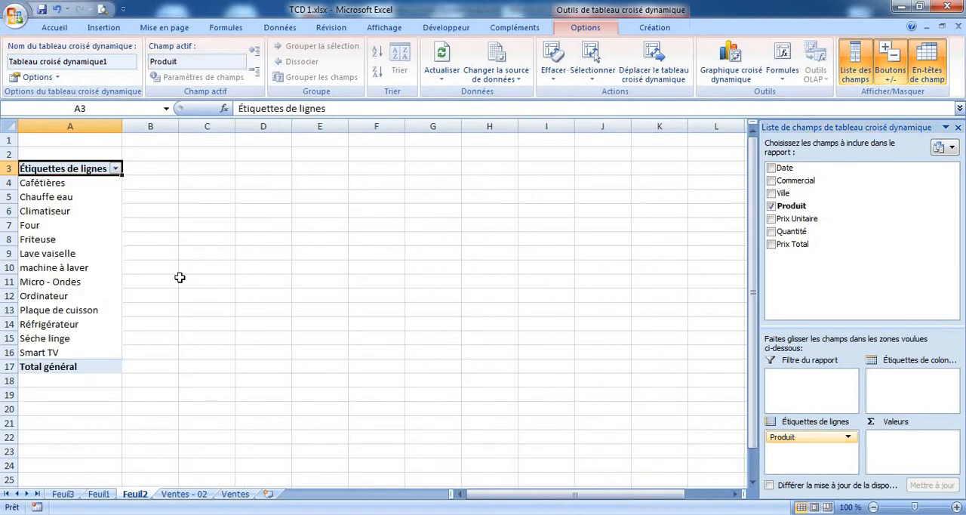
drag(76, 182, 80, 351)
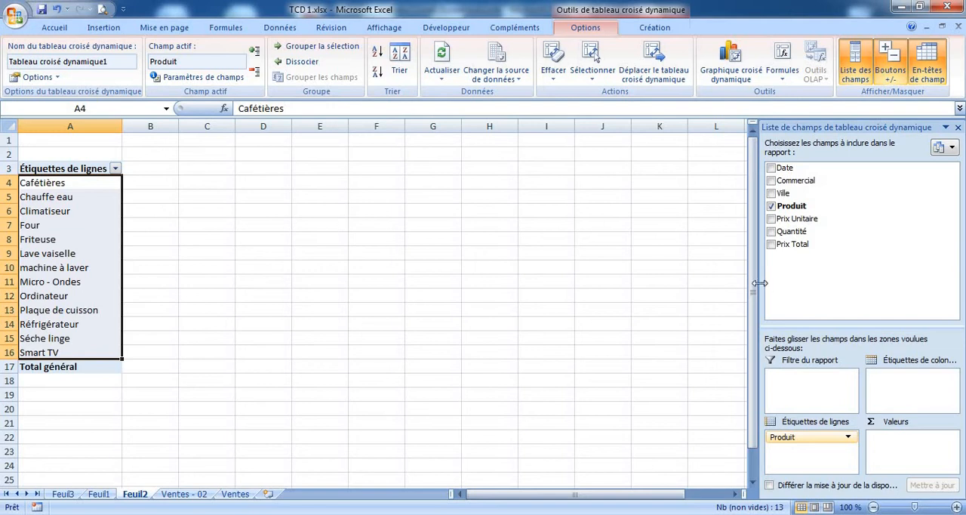
drag(794, 189, 917, 381)
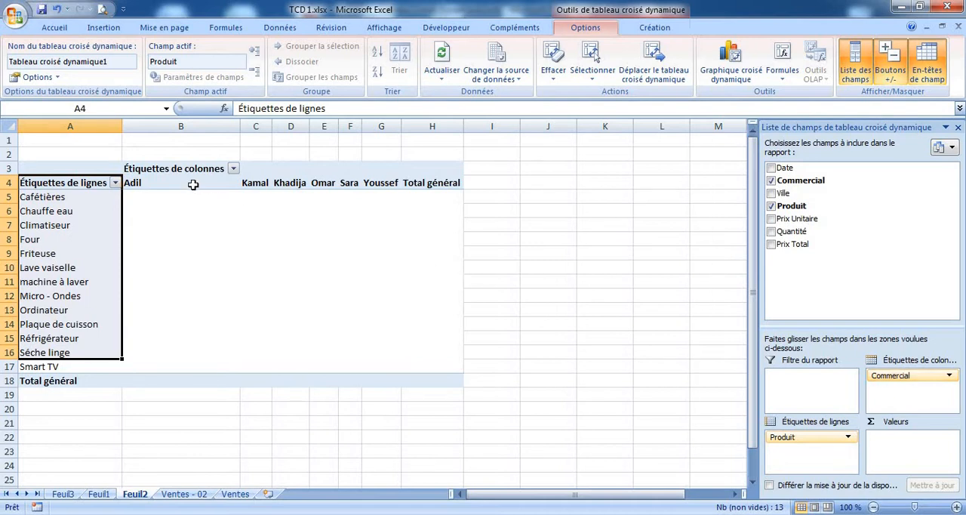
drag(193, 185, 434, 182)
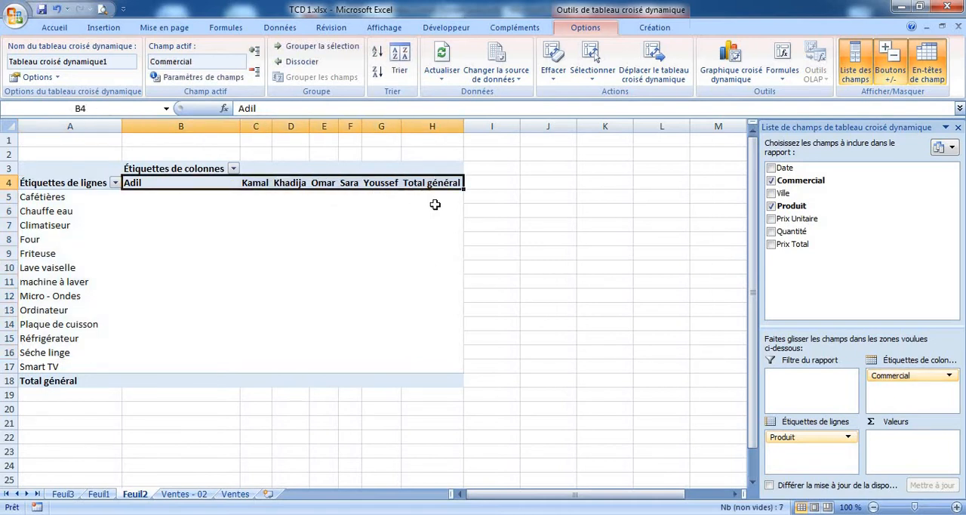
drag(170, 184, 392, 184)
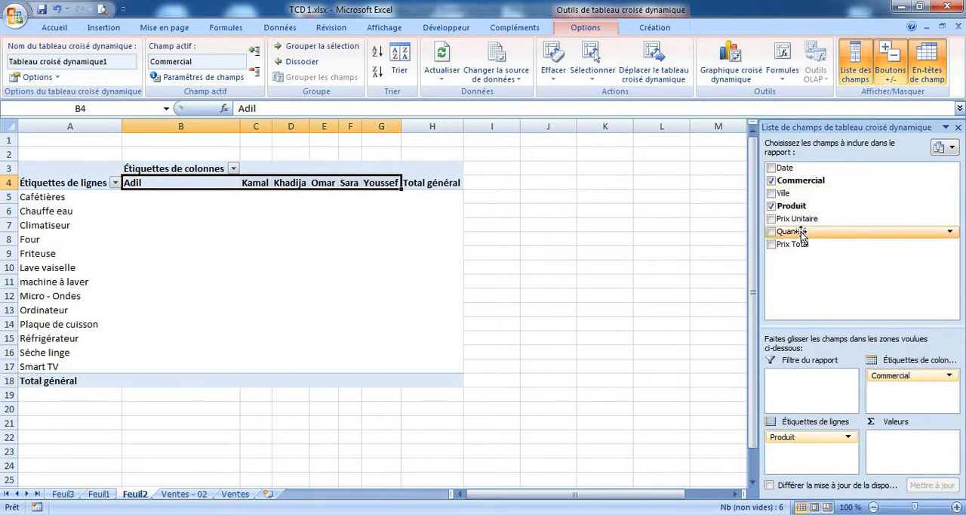
Add Quantité as the summed pivot values and check the first salesperson's quantity for Climatiseur
drag(800, 231, 913, 442)
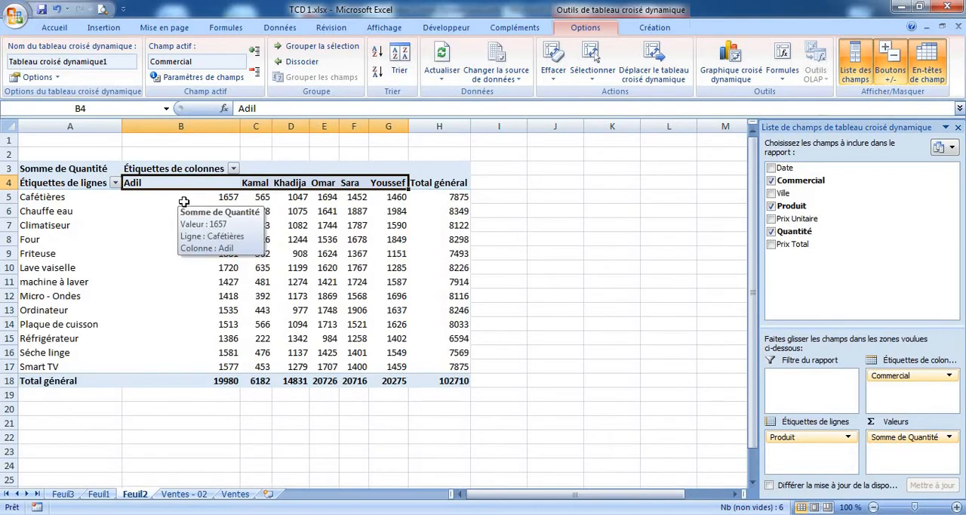
click(60, 227)
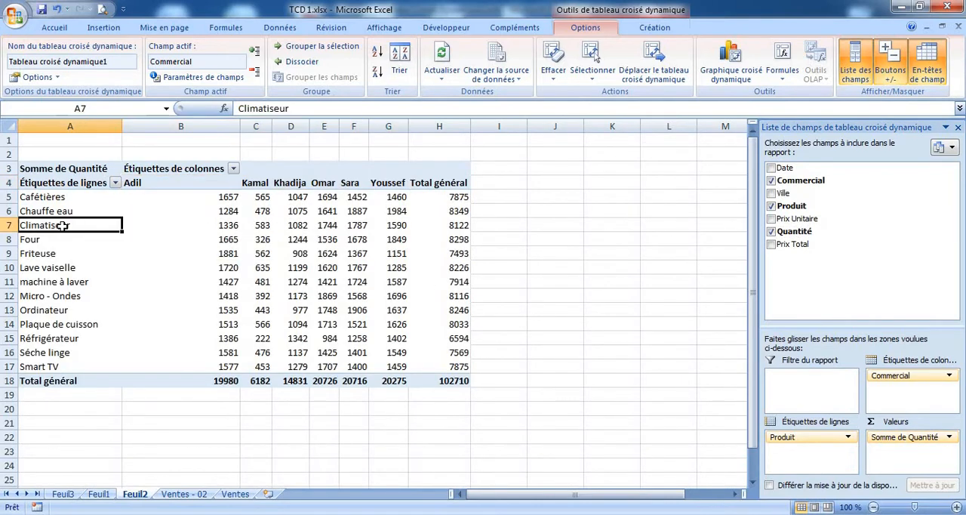
click(143, 182)
click(96, 227)
click(209, 224)
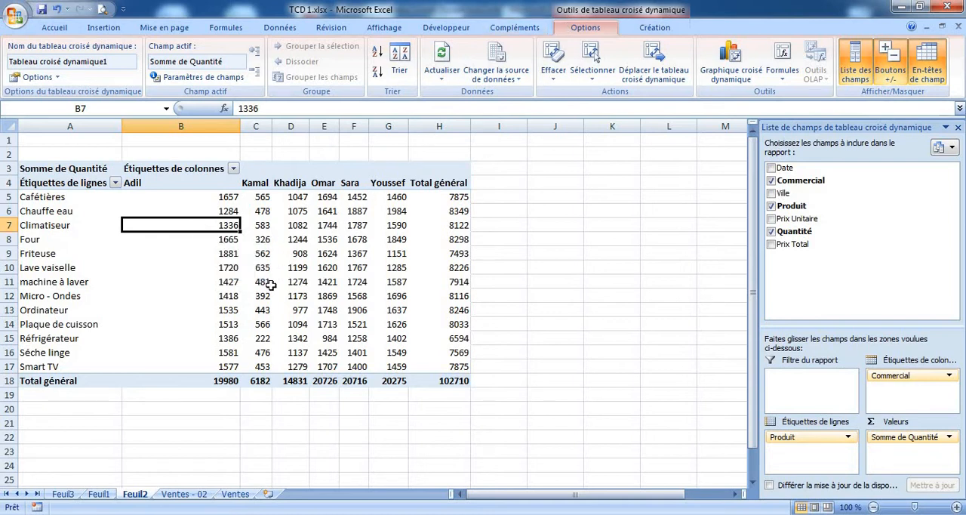
mouse_move(262, 323)
mouse_move(209, 224)
Replace Quantité with Prix Total as the summed pivot values and examine the sales amounts by product and salesperson
click(772, 232)
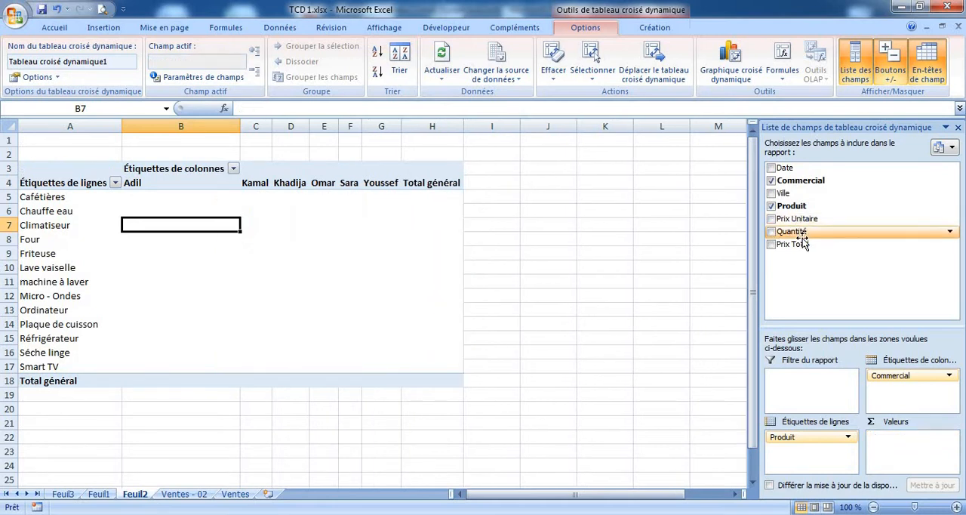
drag(802, 242, 904, 440)
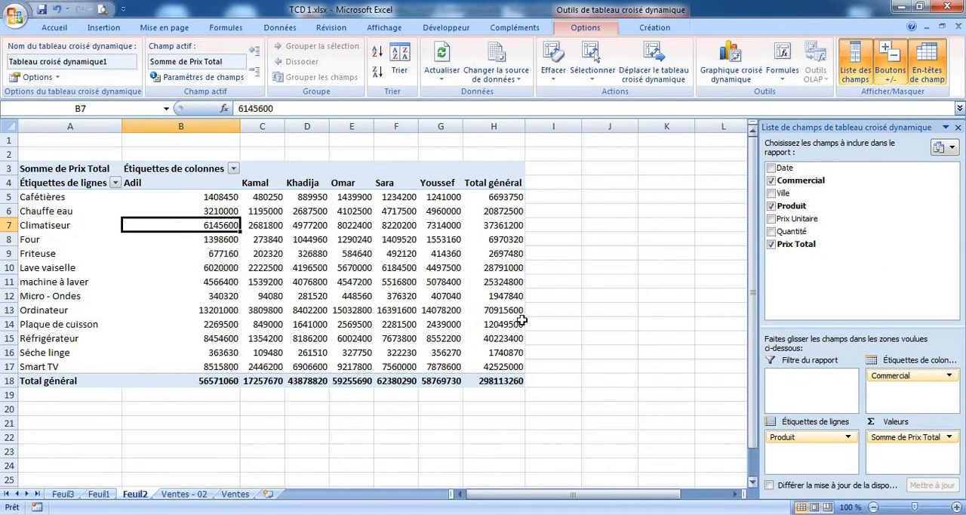
click(151, 182)
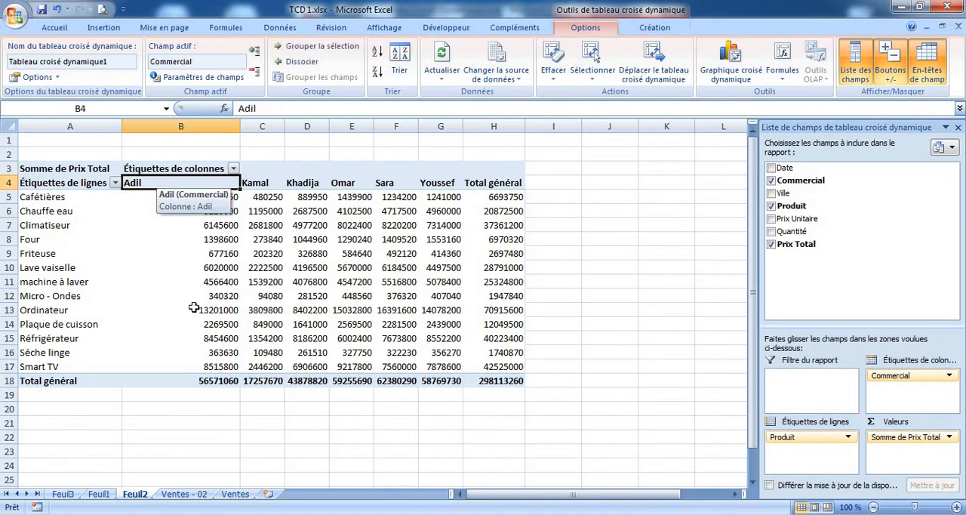
click(202, 380)
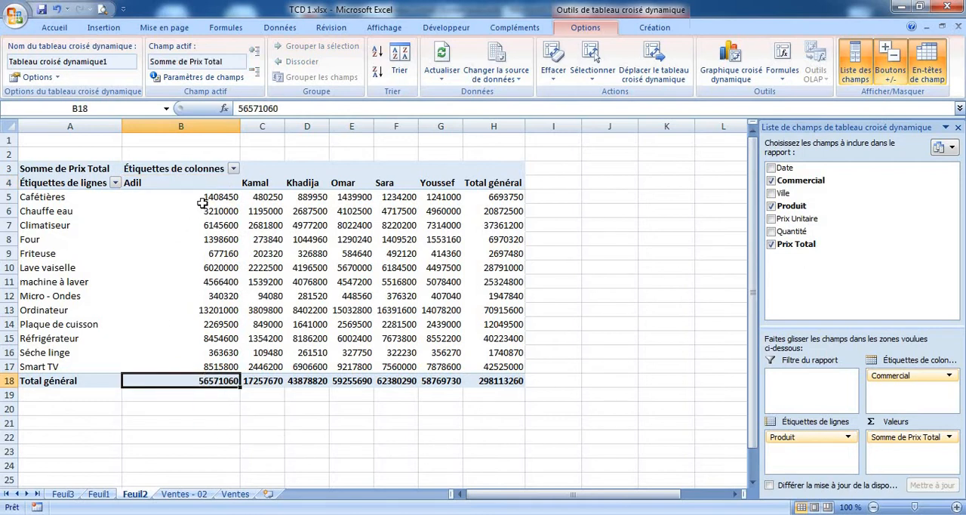
drag(207, 197, 115, 357)
click(421, 414)
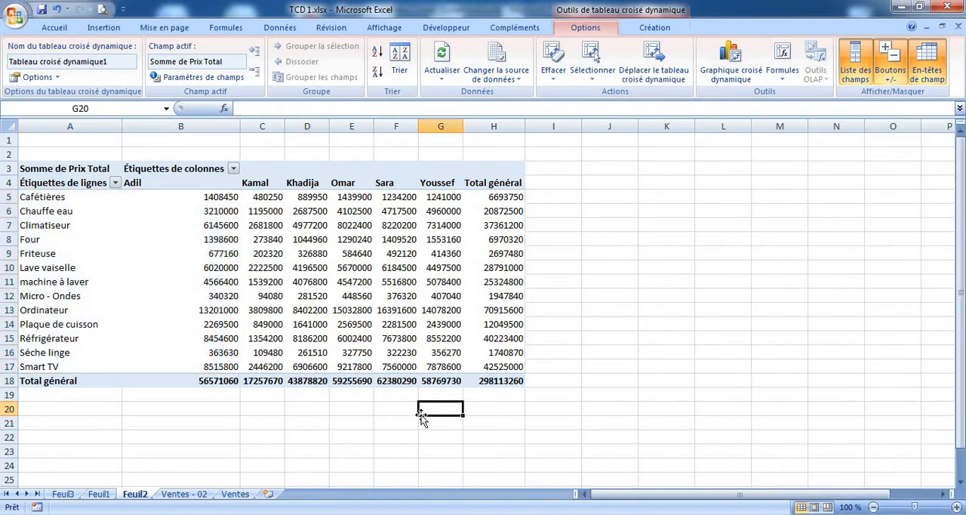
click(411, 309)
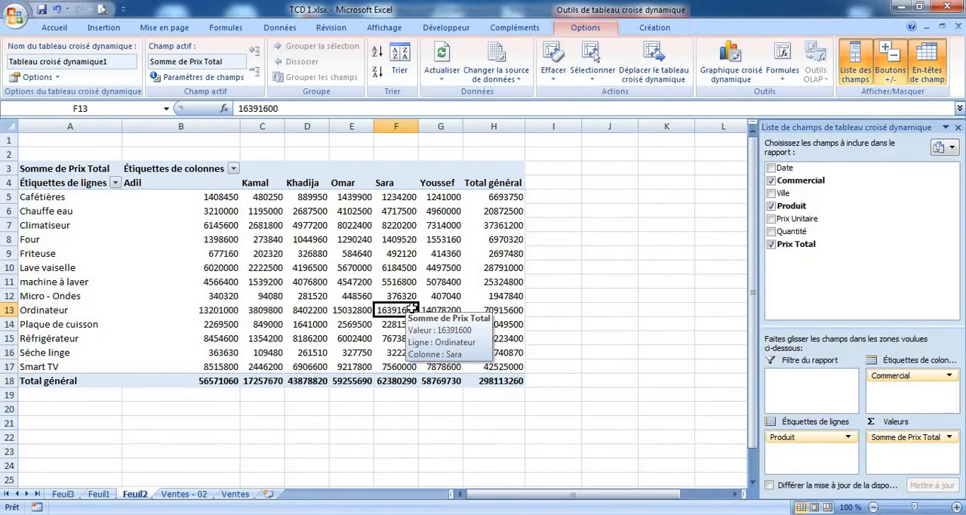
Format the Prix Total values in the pivot table as Nombre with two decimals and a thousands separator
click(670, 379)
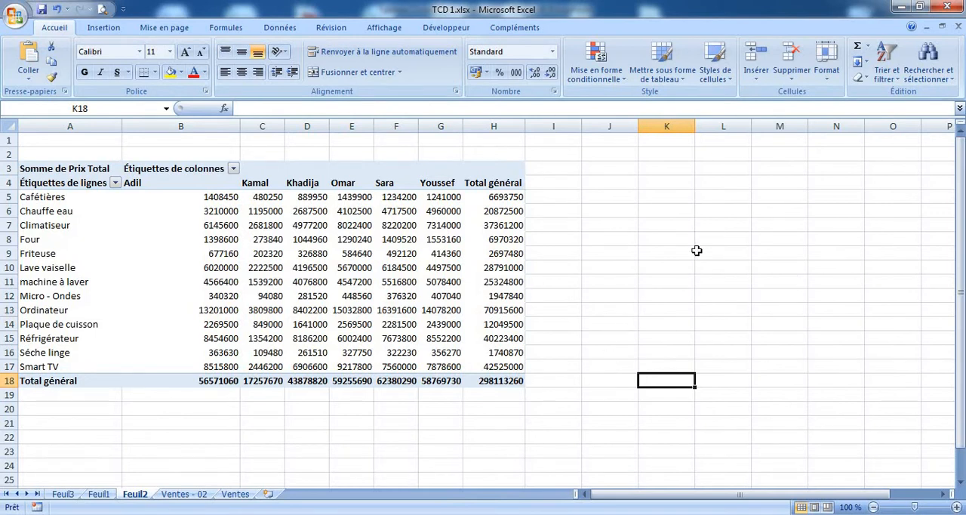
click(463, 242)
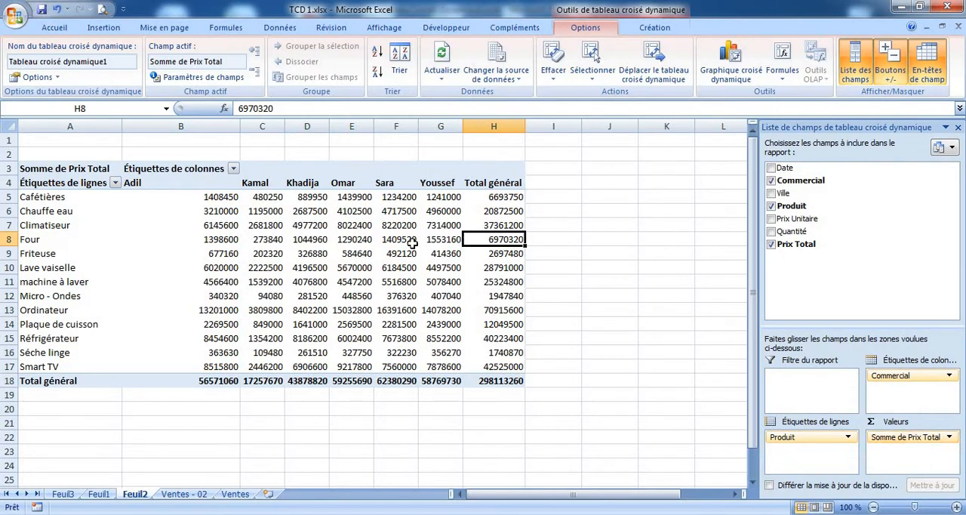
click(950, 438)
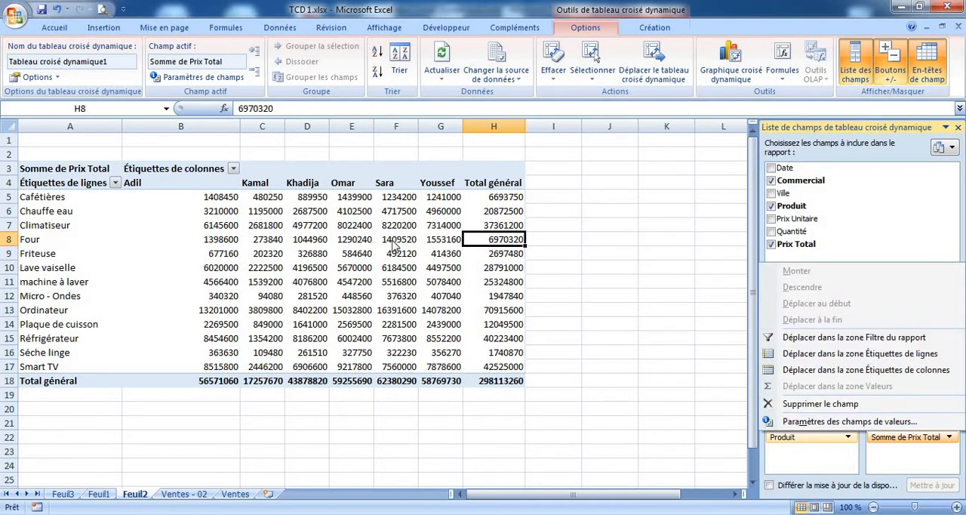
click(843, 421)
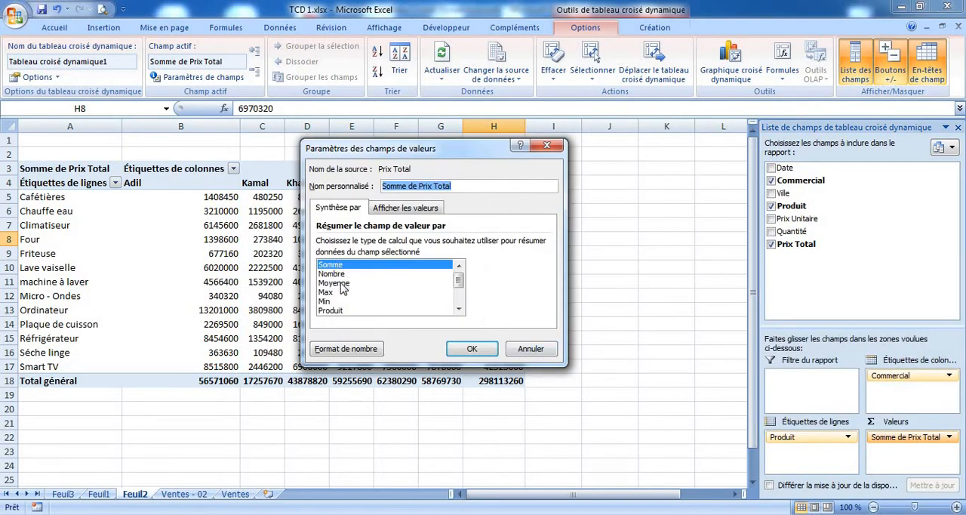
click(351, 356)
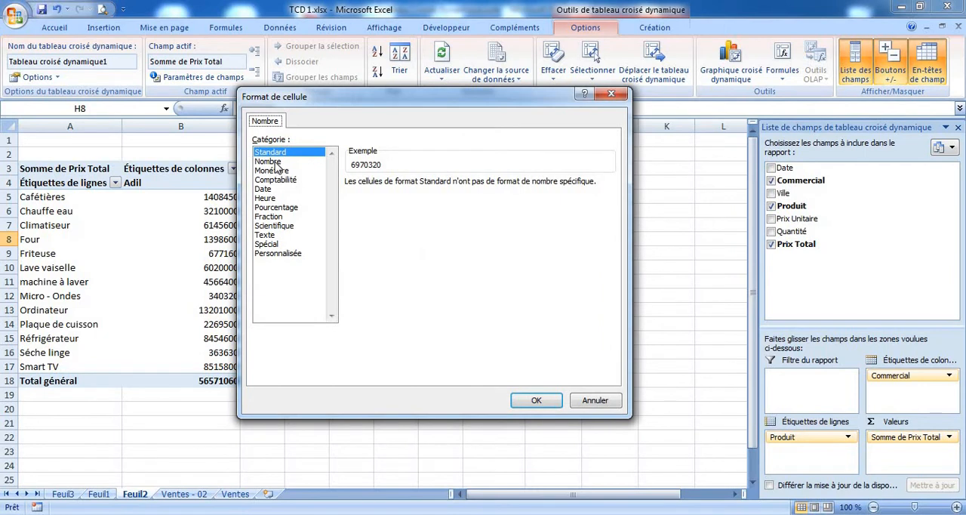
click(268, 162)
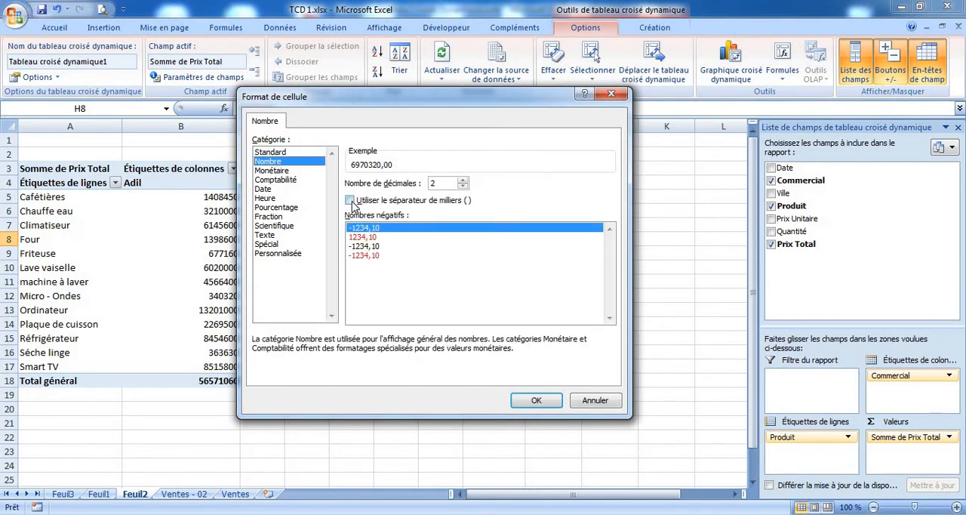
click(350, 201)
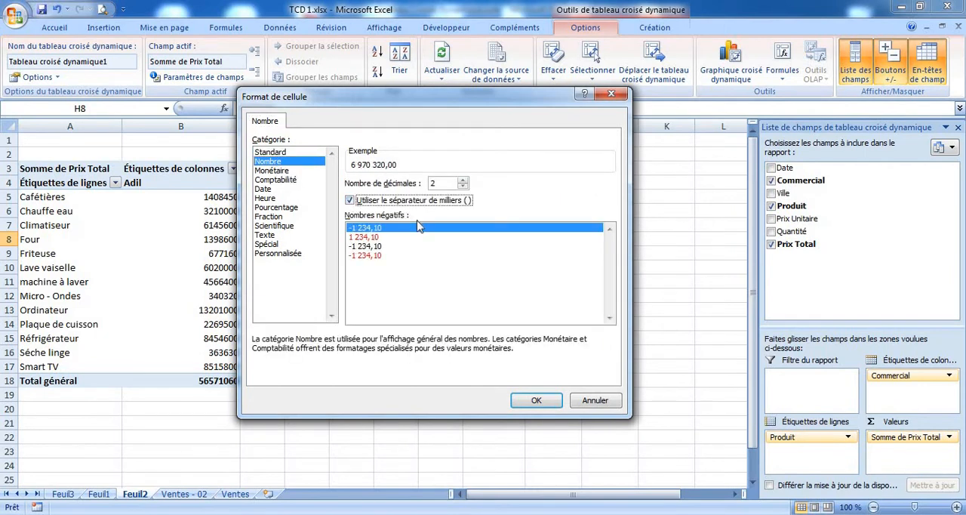
click(535, 400)
click(477, 360)
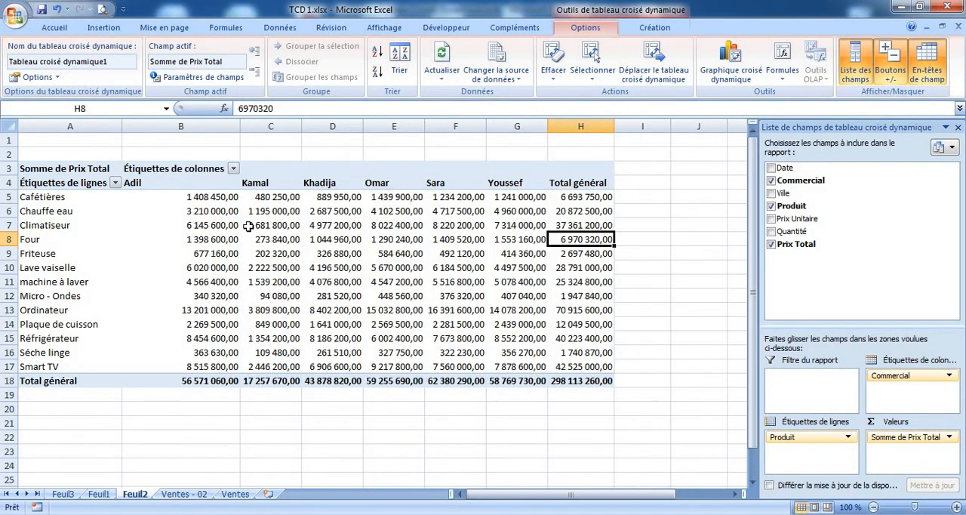
Add Ville as the pivot table's report filter and replace Prix Total with Quantité as the summed values
mouse_move(510, 281)
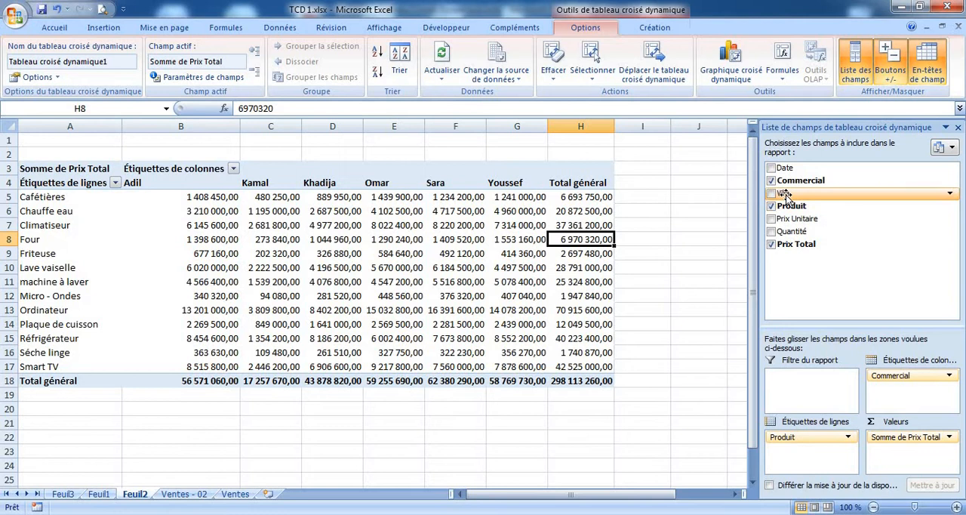
drag(784, 195, 810, 371)
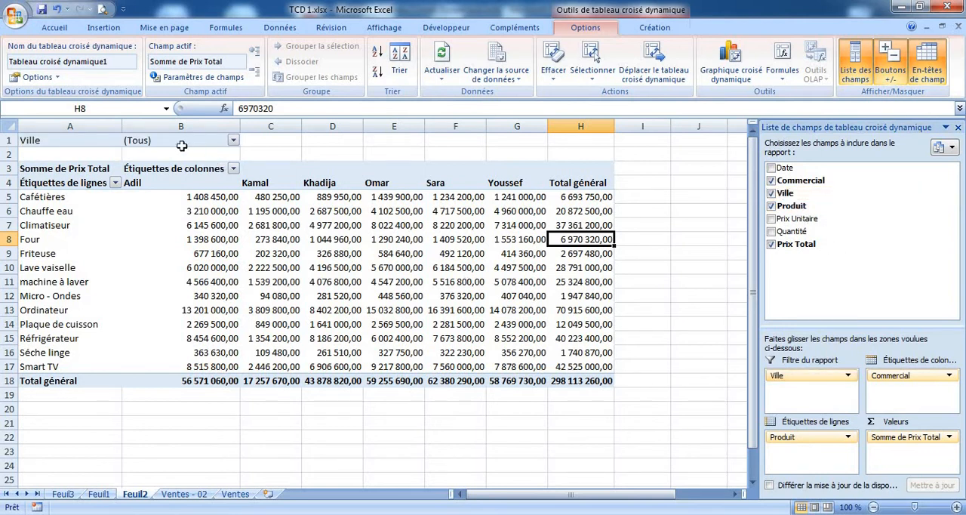
drag(62, 139, 223, 141)
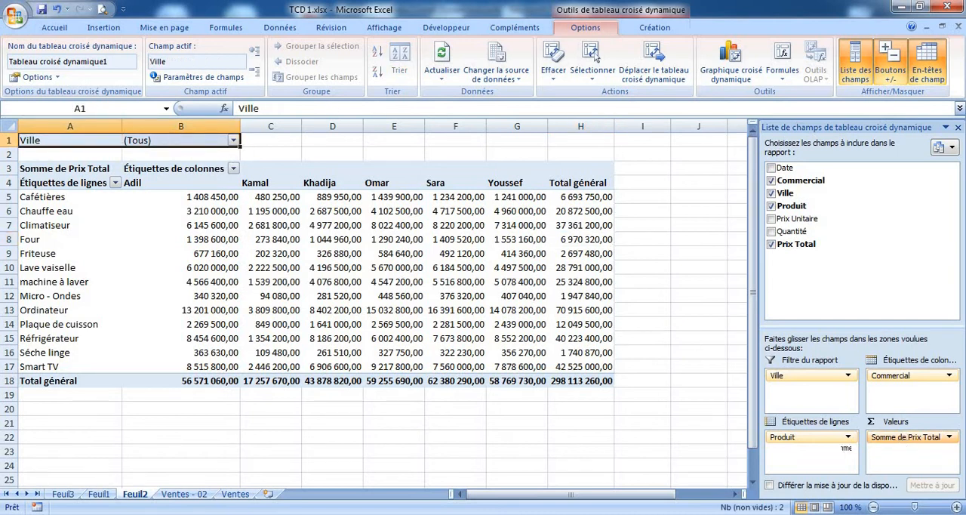
drag(849, 446, 689, 429)
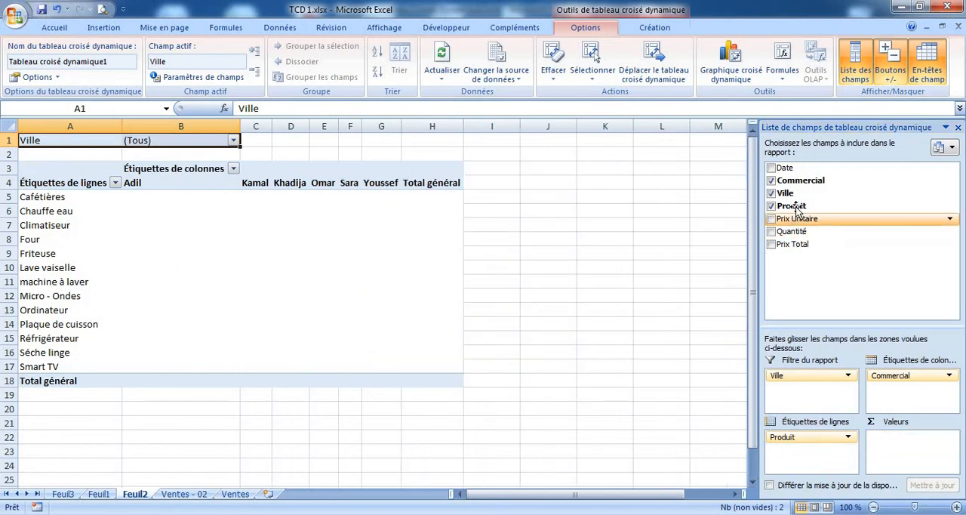
drag(794, 232, 905, 444)
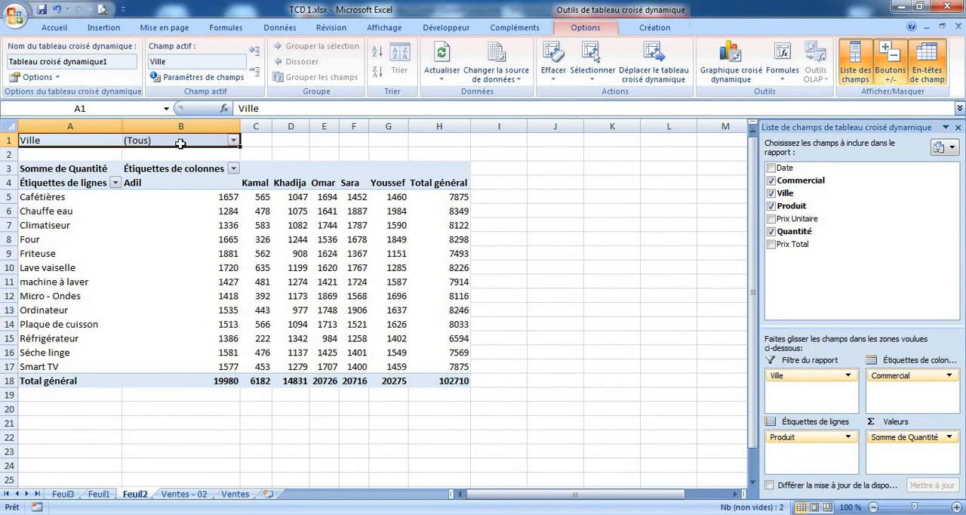
Filter the pivot table's Ville to Agadir only and check the first salesperson's quantity for Chauffe eau
click(233, 141)
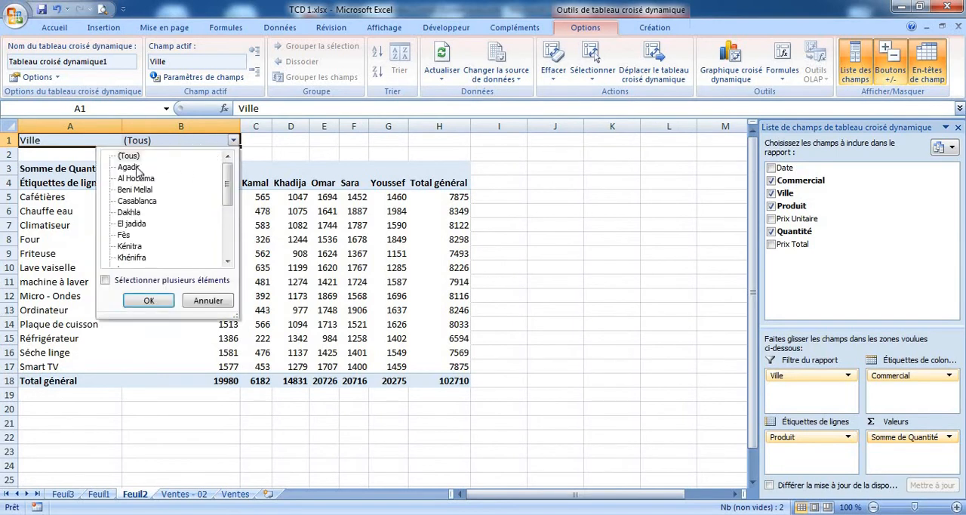
click(105, 281)
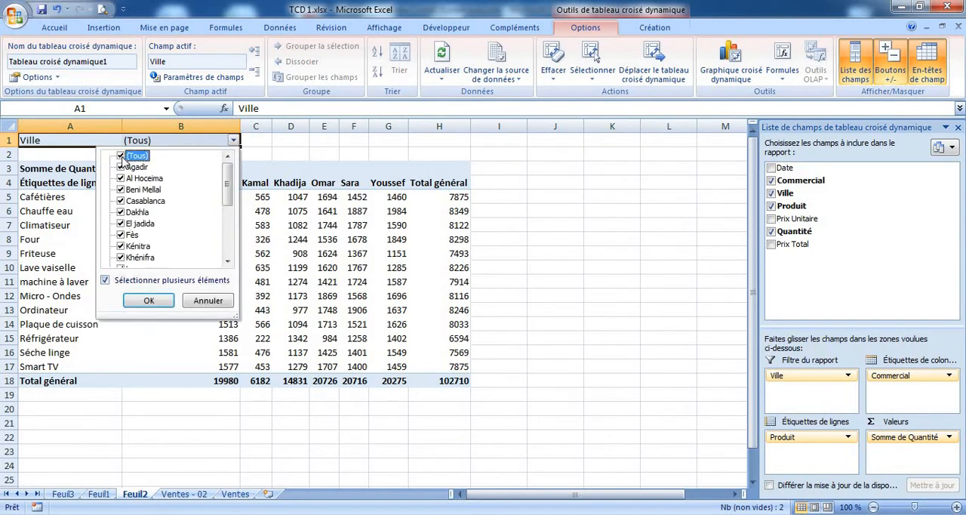
click(121, 156)
click(121, 167)
click(148, 300)
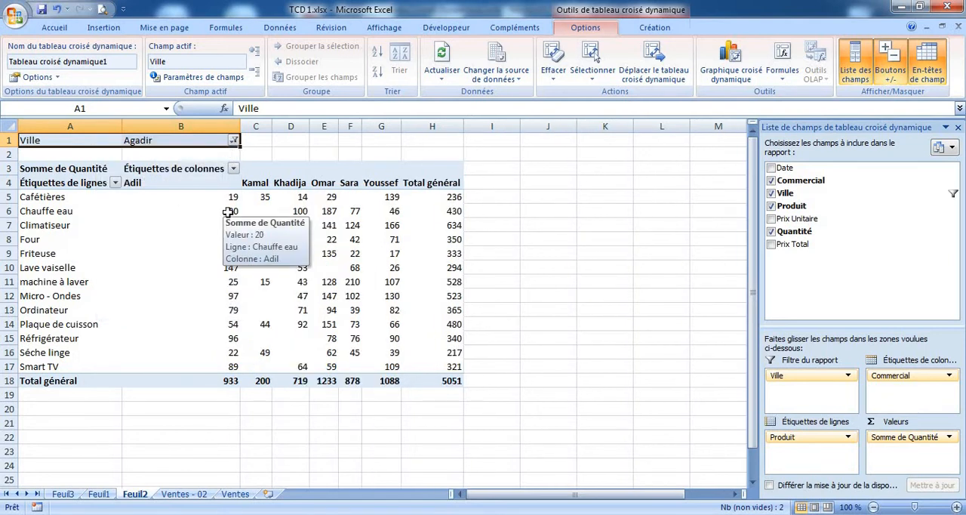
click(228, 214)
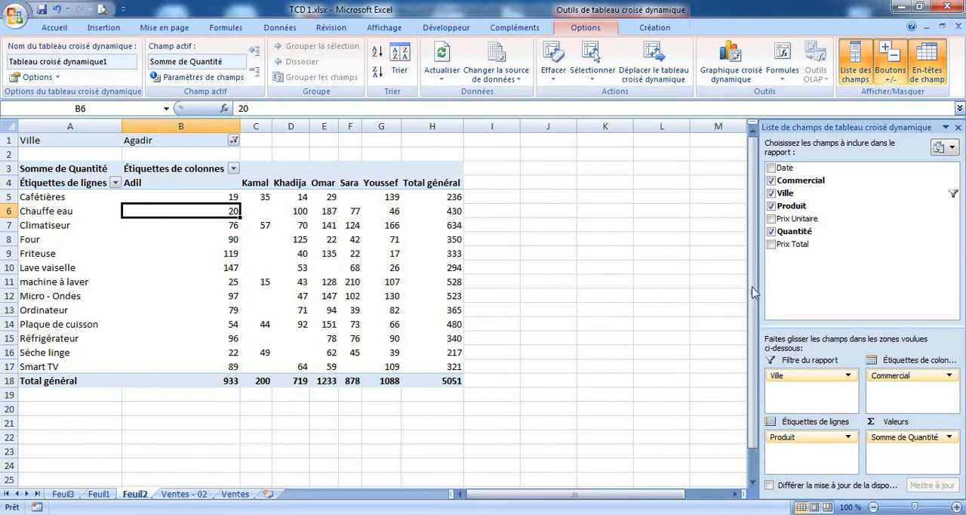
click(234, 141)
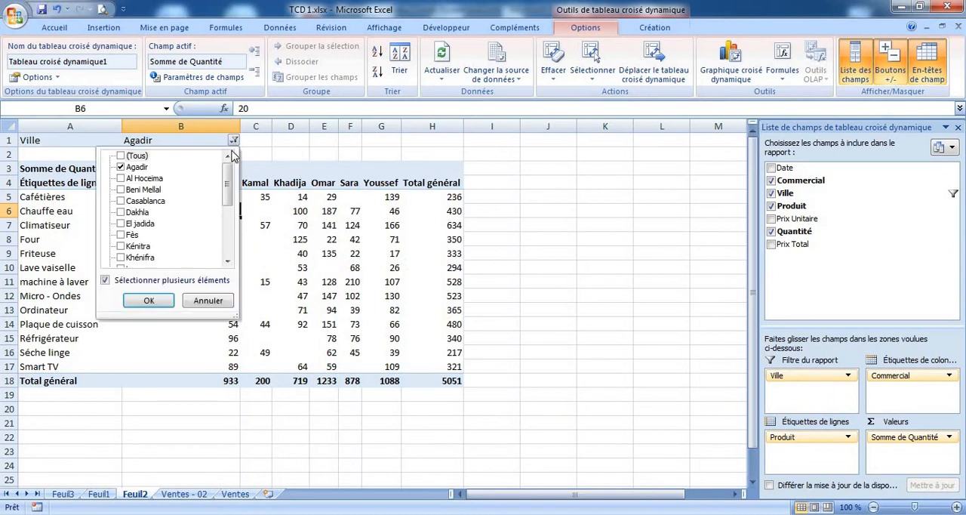
click(121, 167)
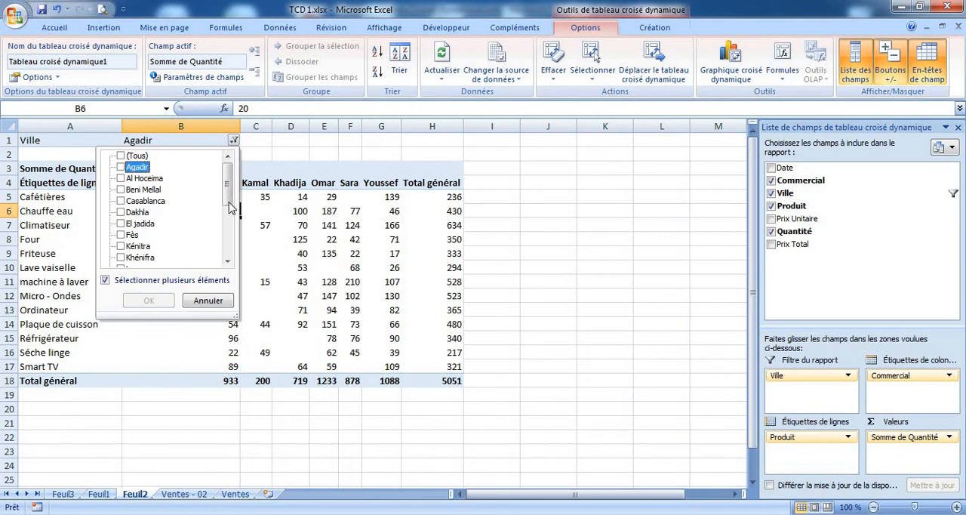
mouse_move(231, 189)
mouse_down()
mouse_move(231, 236)
mouse_move(226, 175)
mouse_up()
click(208, 300)
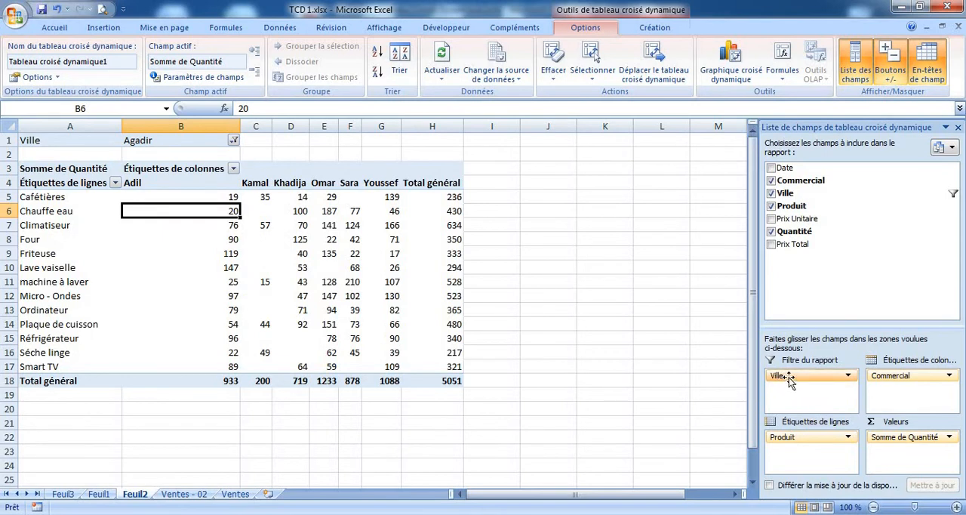
Move Ville from the report filter to the column labels beneath Commercial
drag(788, 381, 660, 387)
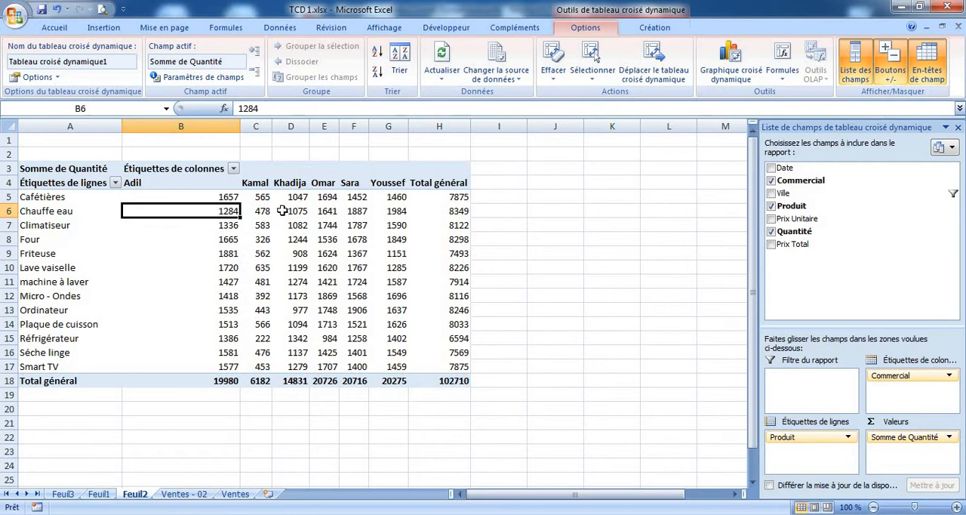
drag(783, 193, 902, 389)
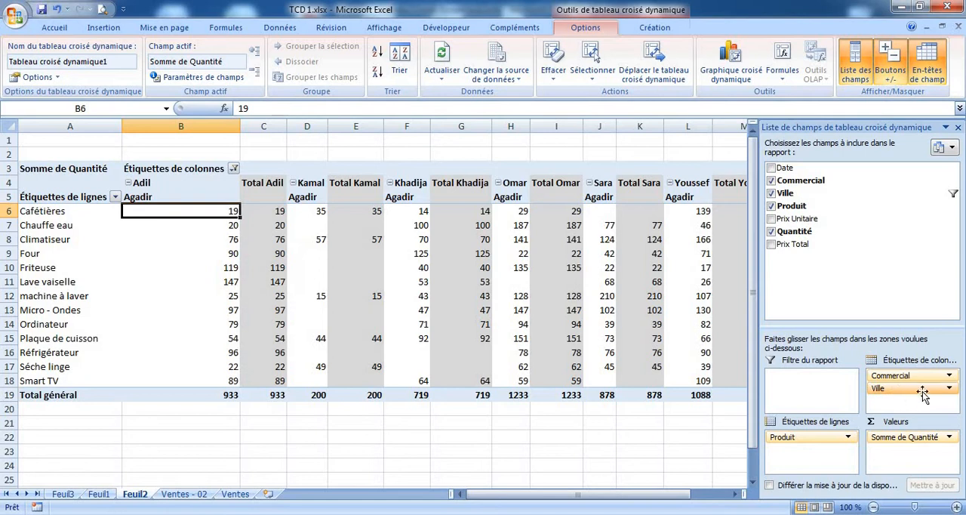
Reset the Ville filter to all cities and place Ville back beneath Commercial in the column labels
drag(949, 395, 667, 434)
click(953, 194)
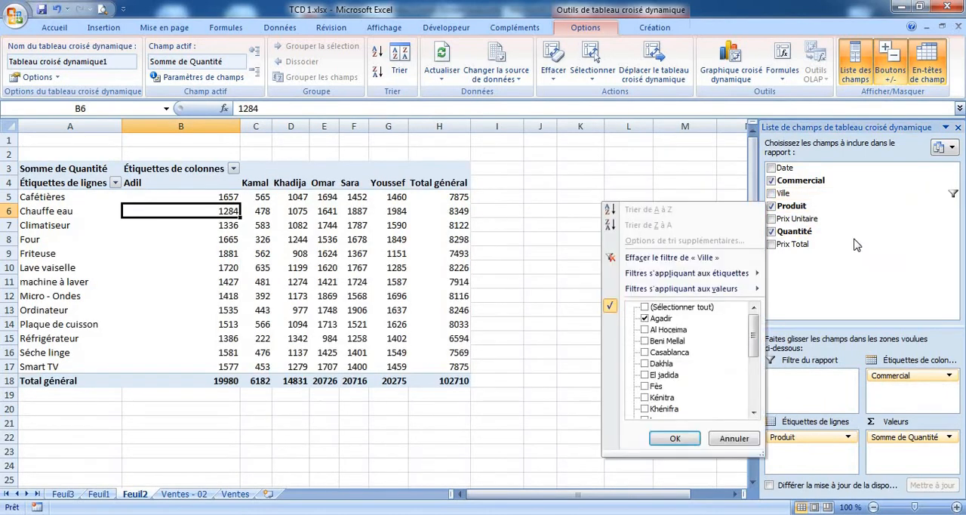
click(675, 308)
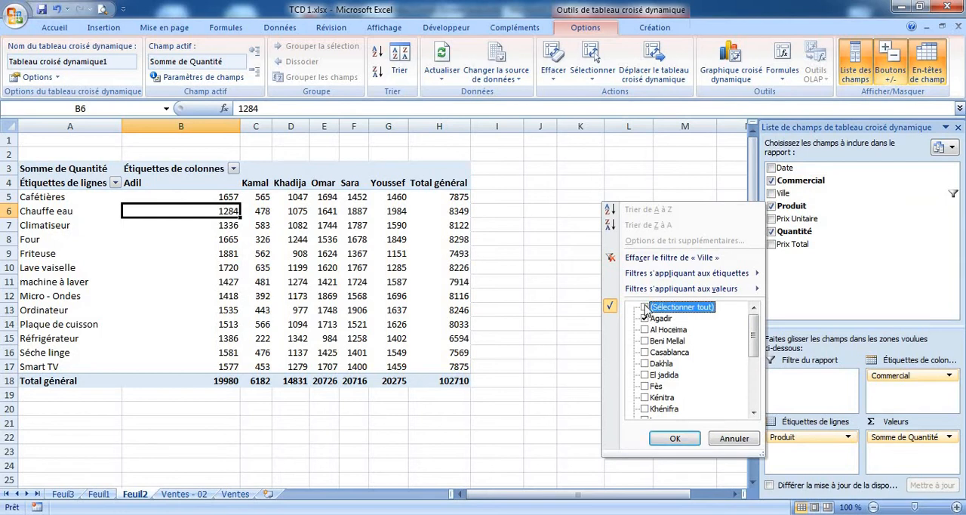
click(675, 441)
drag(808, 193, 898, 389)
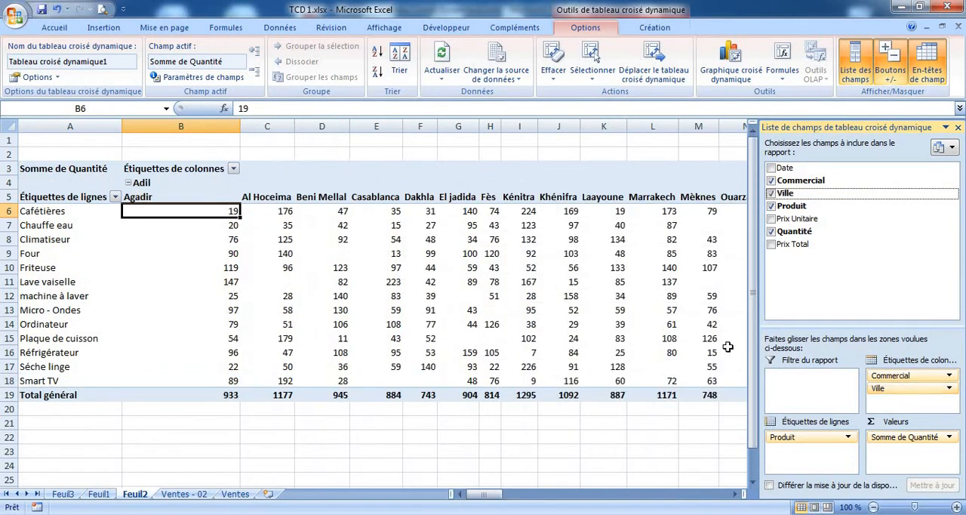
Narrow column B and examine the cities listed under the first salesperson
click(689, 436)
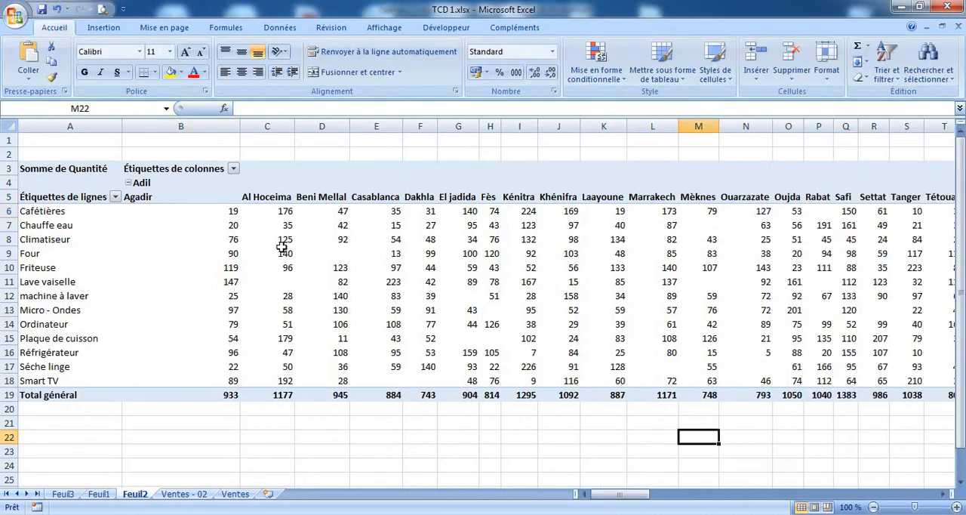
drag(240, 126, 169, 127)
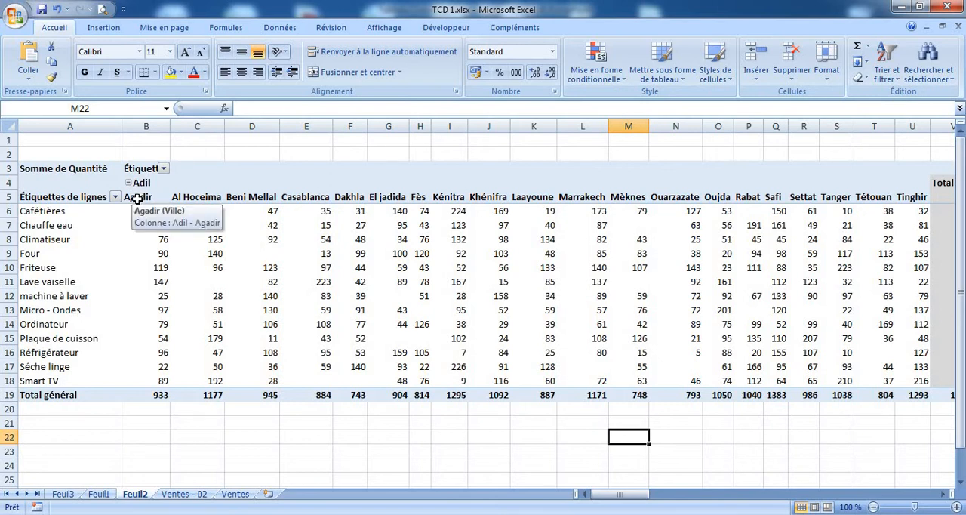
drag(136, 198, 683, 198)
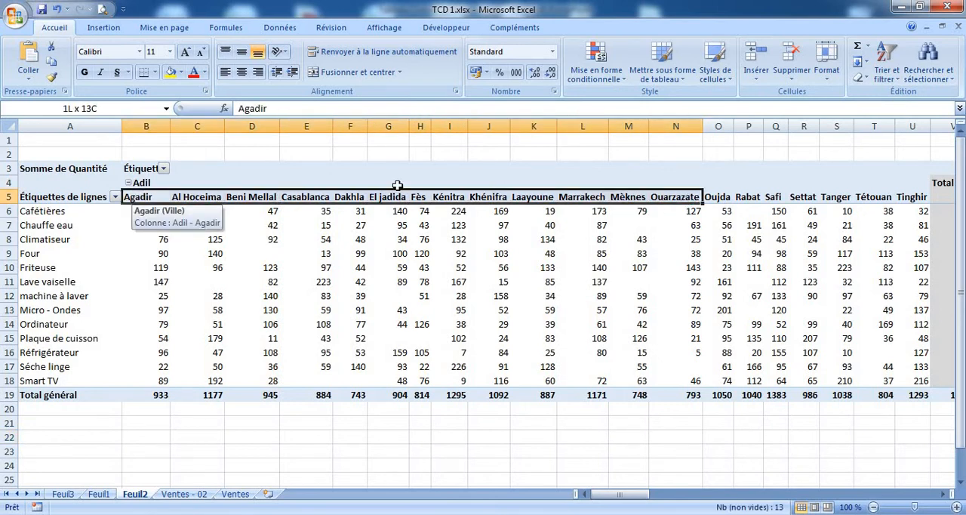
Collapse the city details of all six salespeople in the pivot table's column labels
click(128, 184)
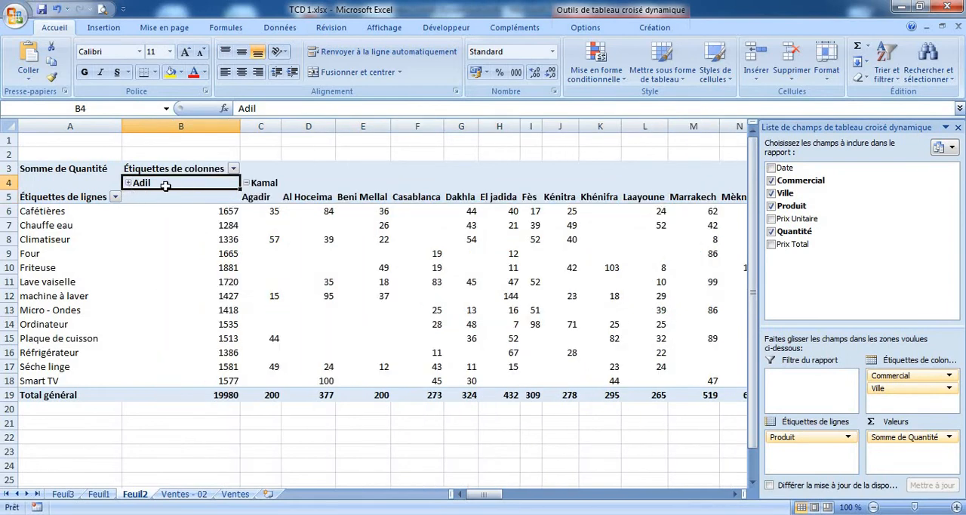
click(246, 183)
click(287, 184)
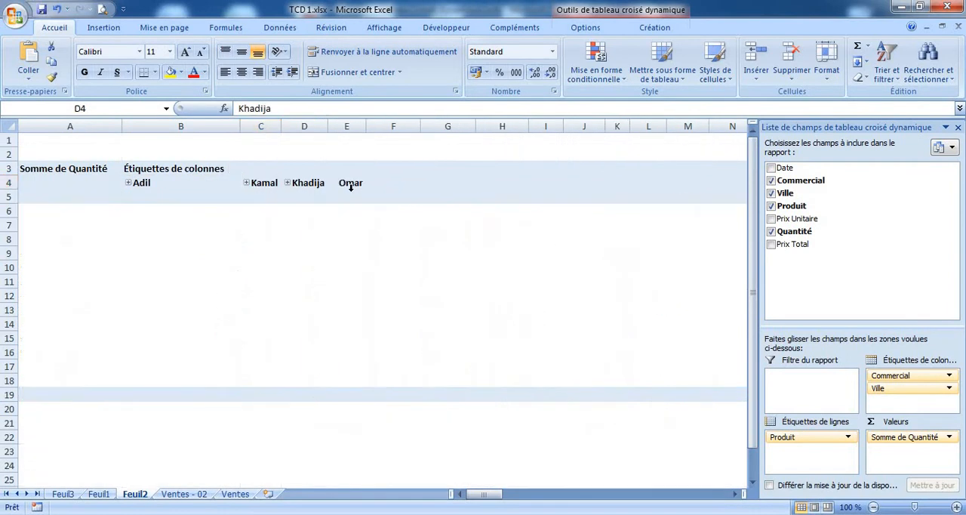
click(334, 183)
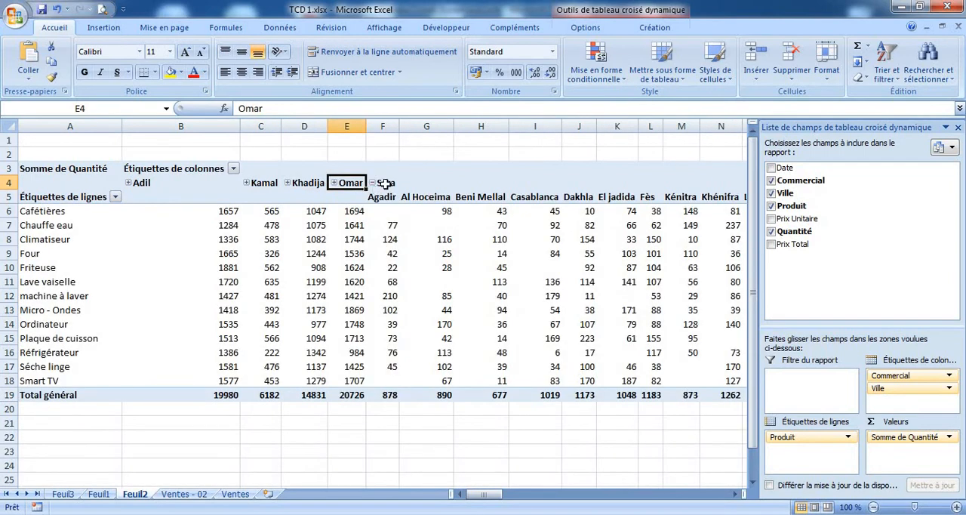
click(372, 183)
click(405, 183)
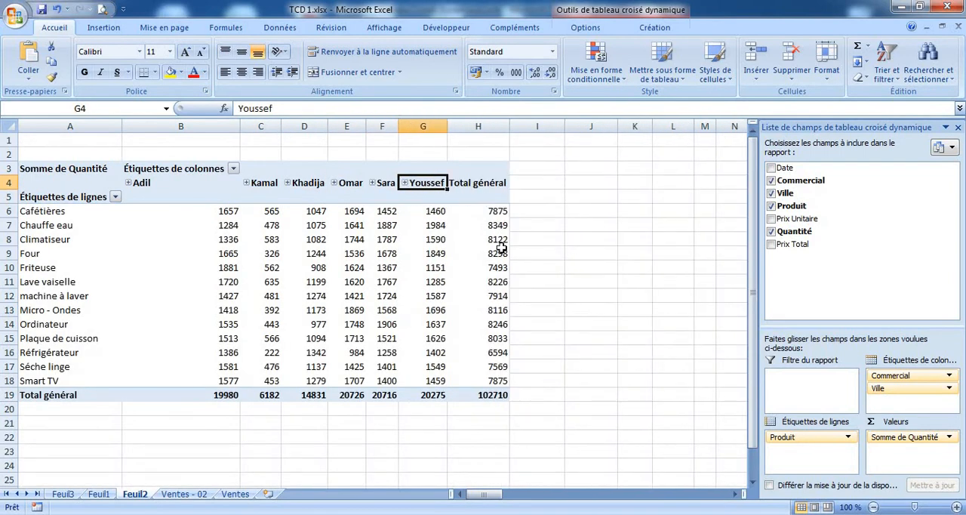
Expand the second salesperson's city details and examine the quantities per product and city
click(591, 238)
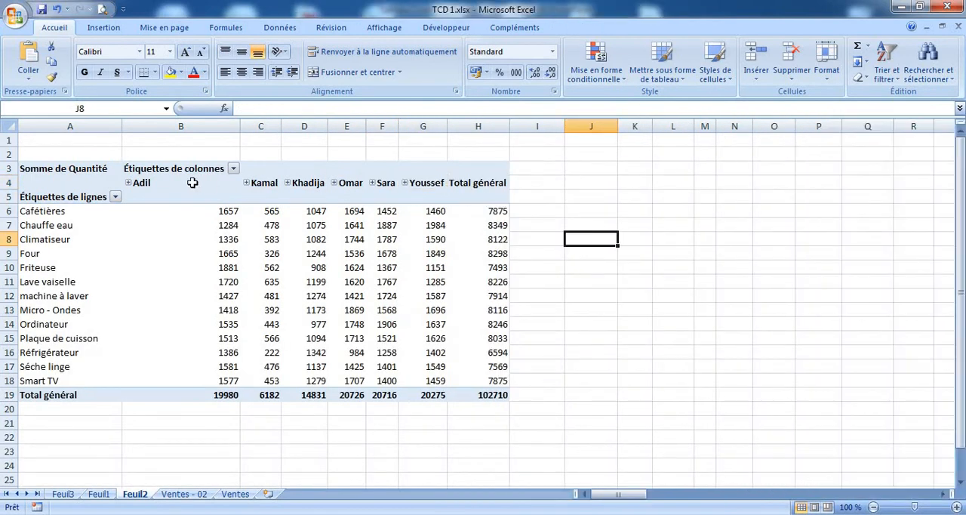
click(247, 183)
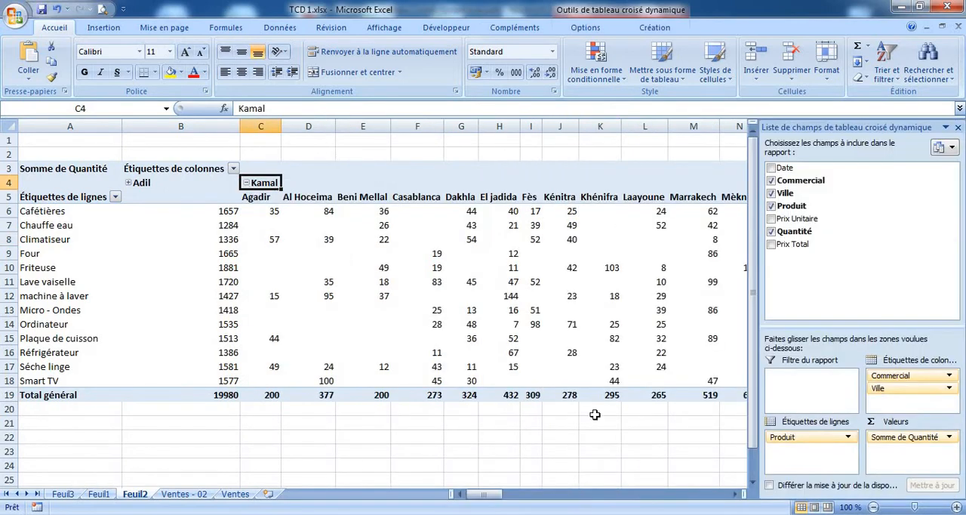
click(602, 449)
mouse_move(625, 495)
mouse_down()
mouse_move(640, 498)
mouse_move(629, 497)
mouse_up()
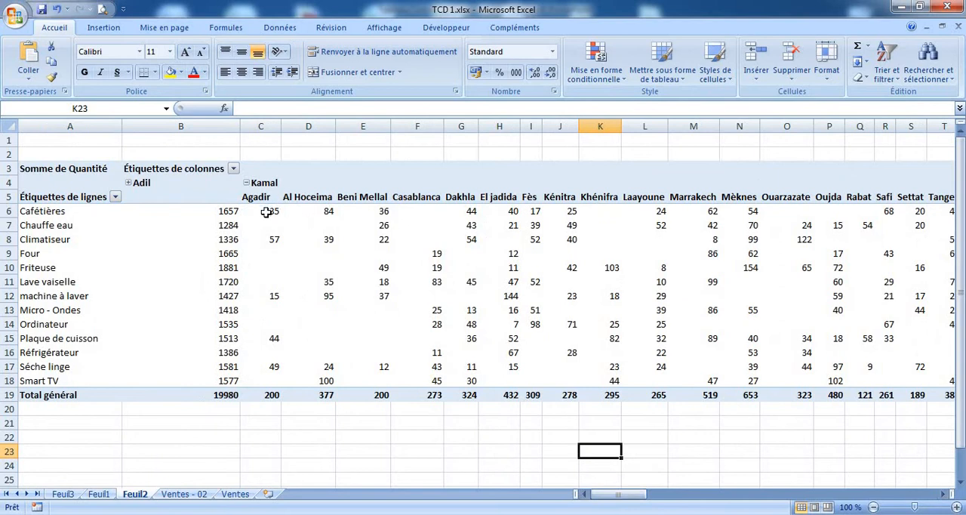
Examine the second salesperson's coffee-maker (Cafétières) quantities by city and the salesperson's total for each product
mouse_move(268, 214)
click(262, 213)
click(322, 211)
click(373, 211)
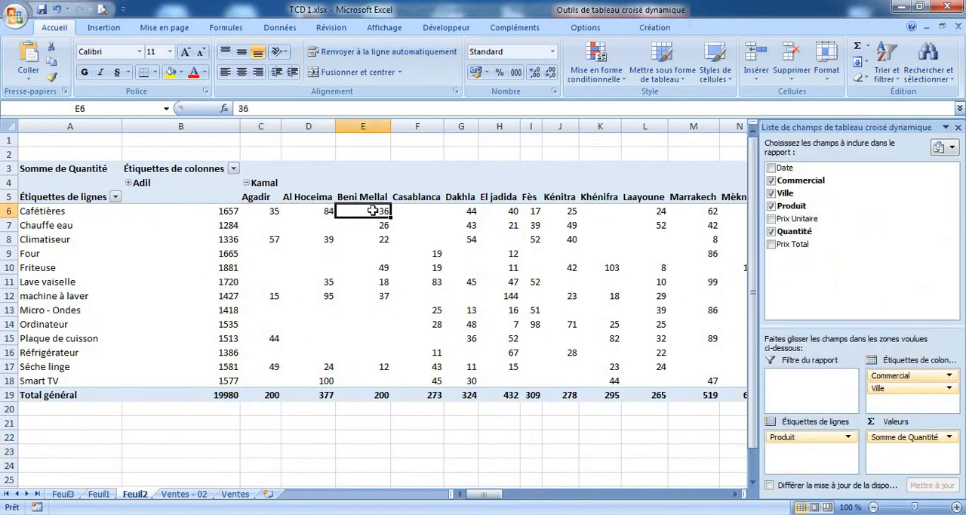
drag(483, 494, 508, 498)
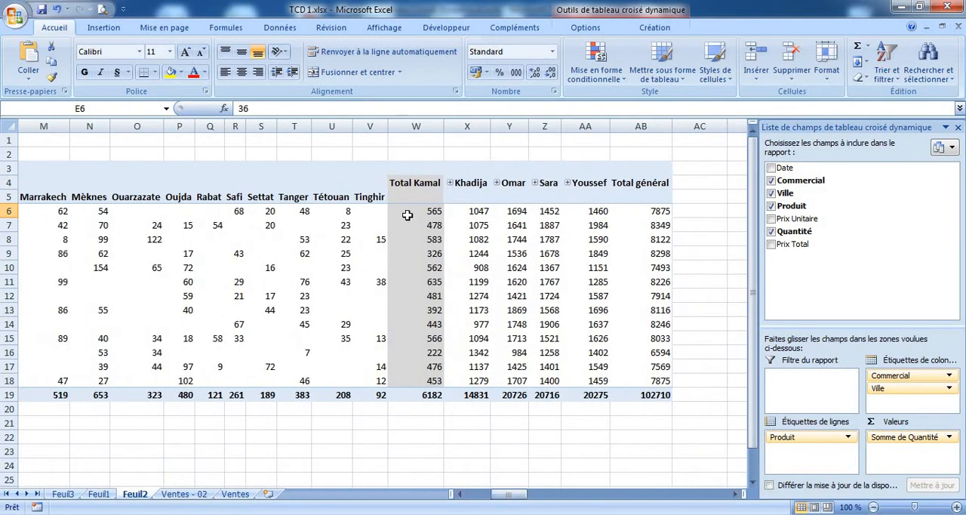
drag(410, 212, 423, 371)
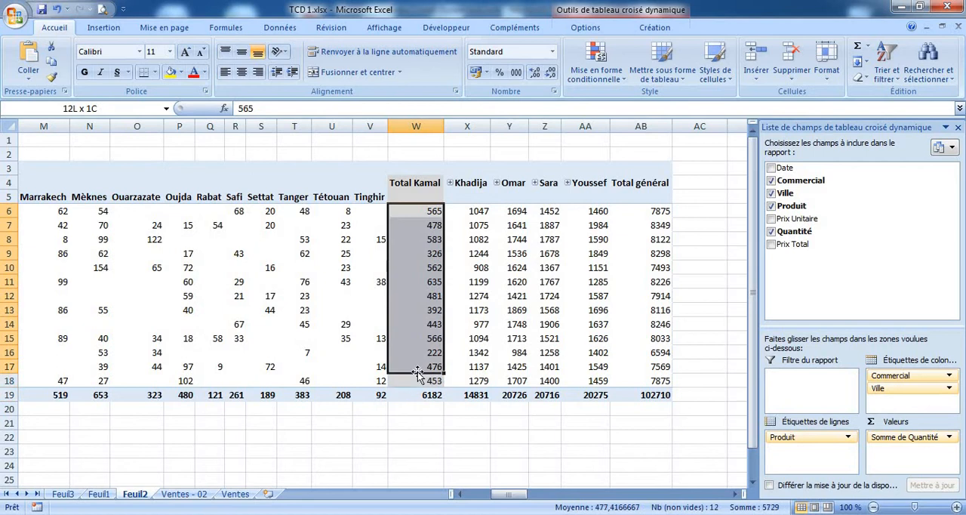
click(427, 378)
mouse_move(520, 492)
mouse_down()
mouse_move(508, 491)
mouse_move(522, 487)
mouse_up()
Move Ville from the column labels to beneath Produit in the row labels and examine the city quantities for each salesperson
drag(894, 388, 804, 451)
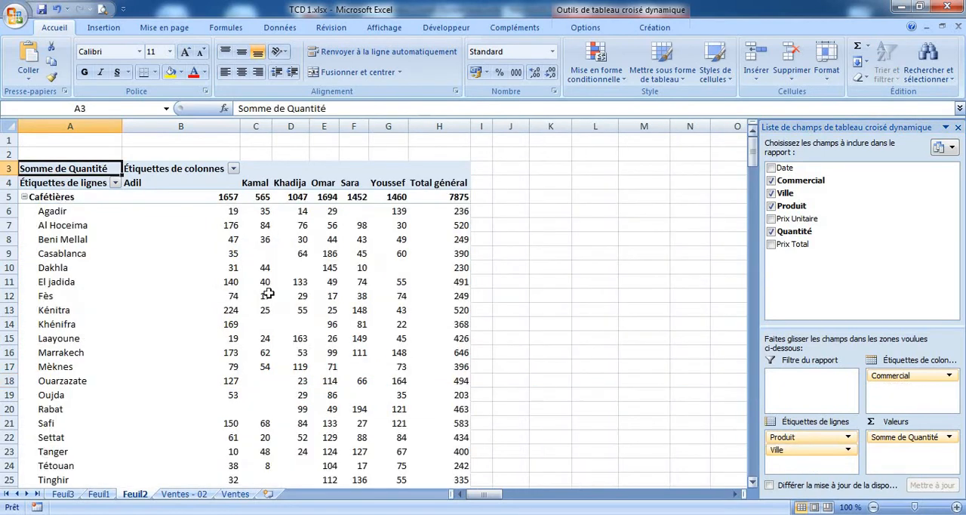
click(49, 197)
drag(53, 211, 76, 438)
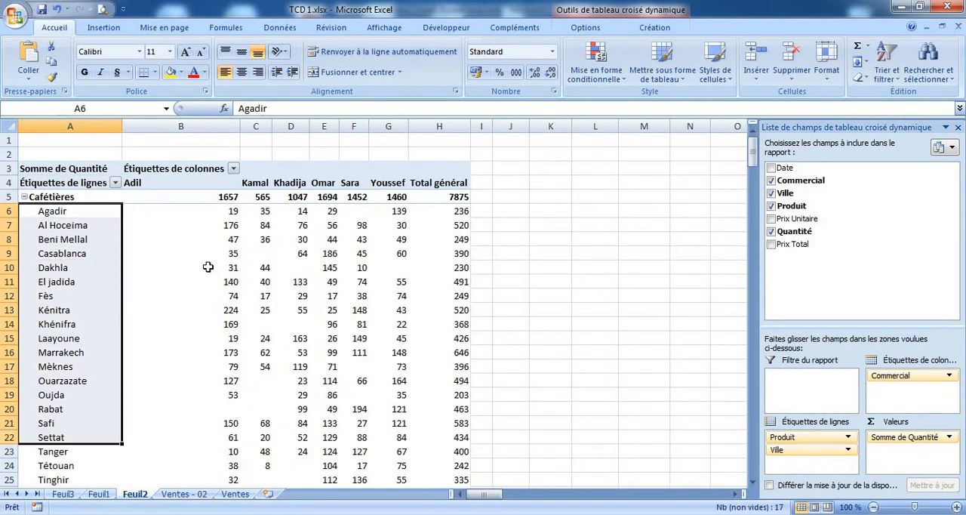
drag(174, 185, 323, 184)
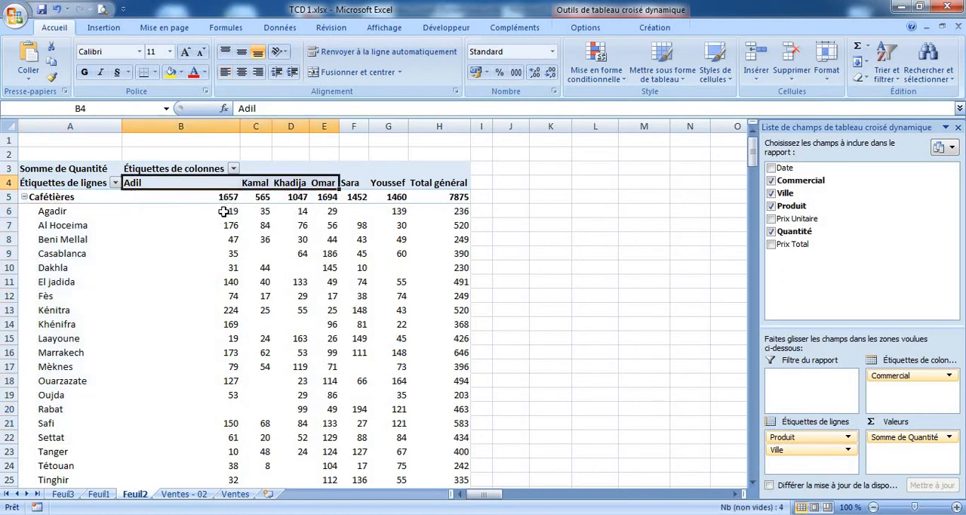
click(225, 212)
click(222, 195)
click(230, 221)
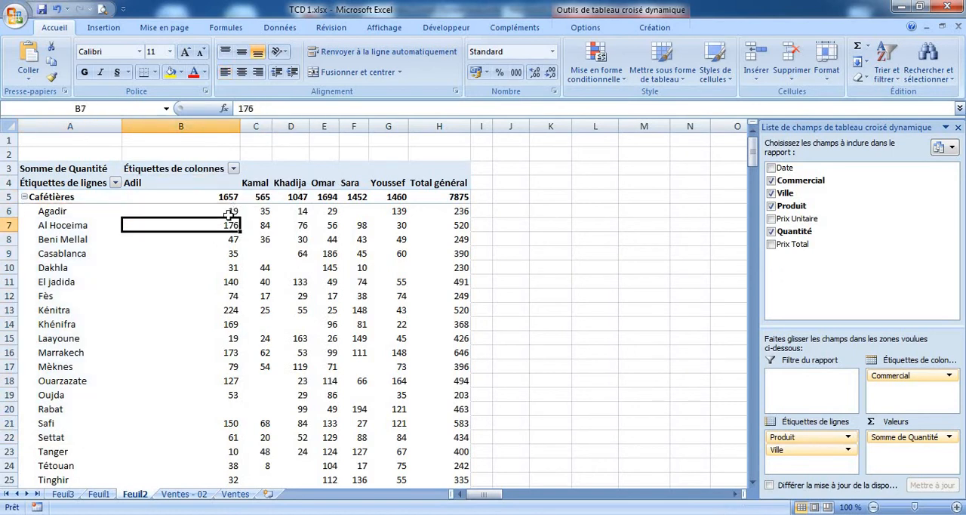
click(212, 177)
click(302, 240)
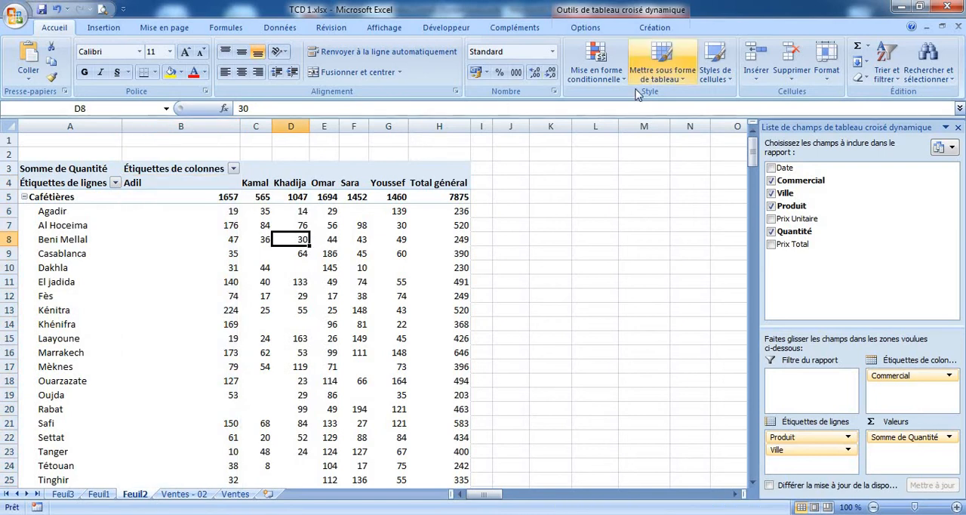
Remove Ville from the pivot table and apply the style "Style de tableau croisé dynamique clair 14"
drag(802, 449, 692, 435)
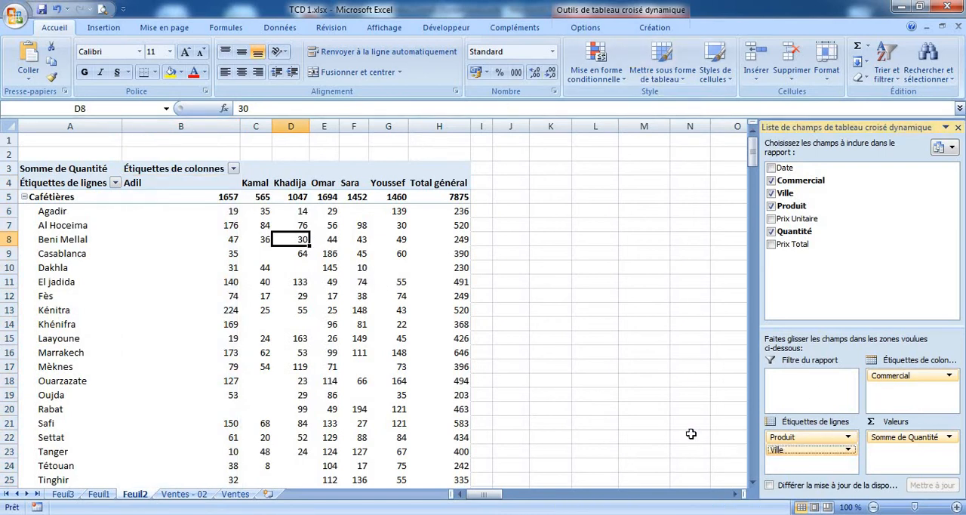
click(667, 32)
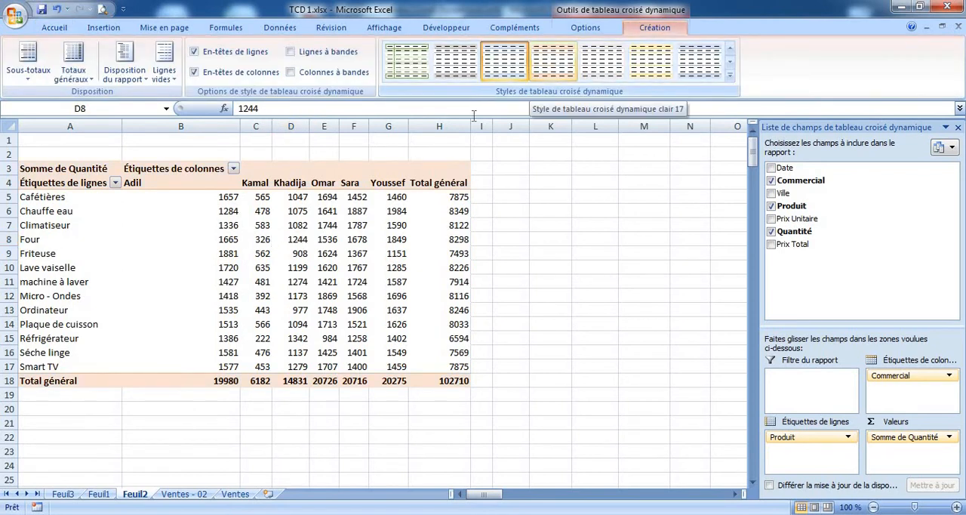
click(553, 64)
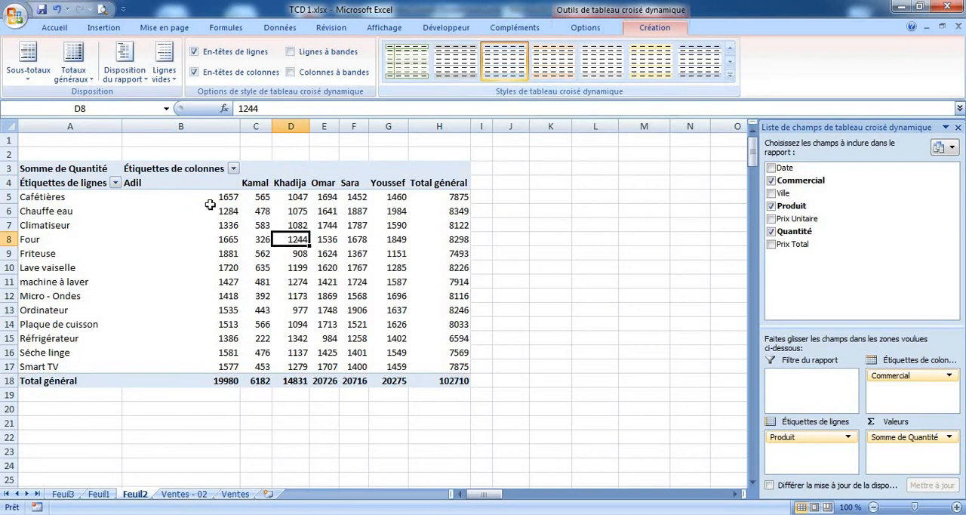
click(415, 64)
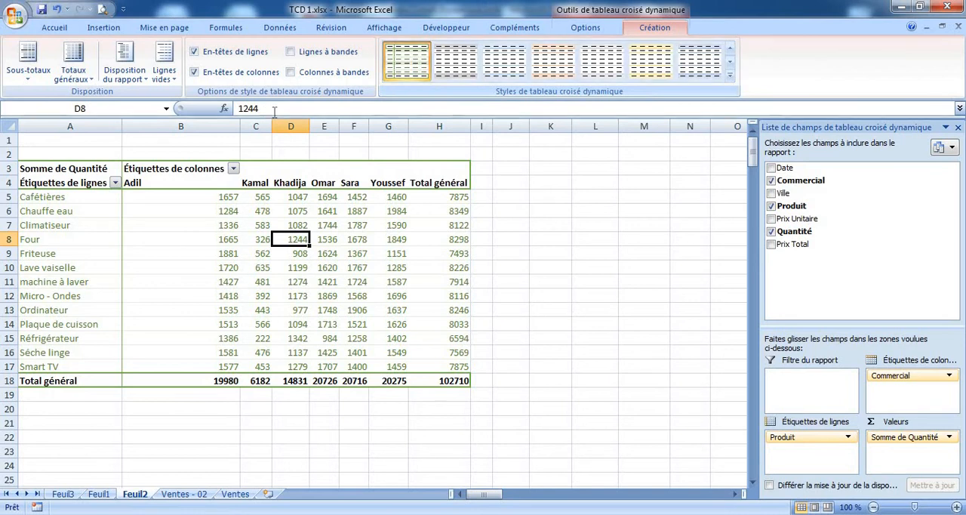
Turn off the pivot table's grand totals for both rows and columns and check the remaining data range
click(439, 169)
drag(441, 243, 442, 366)
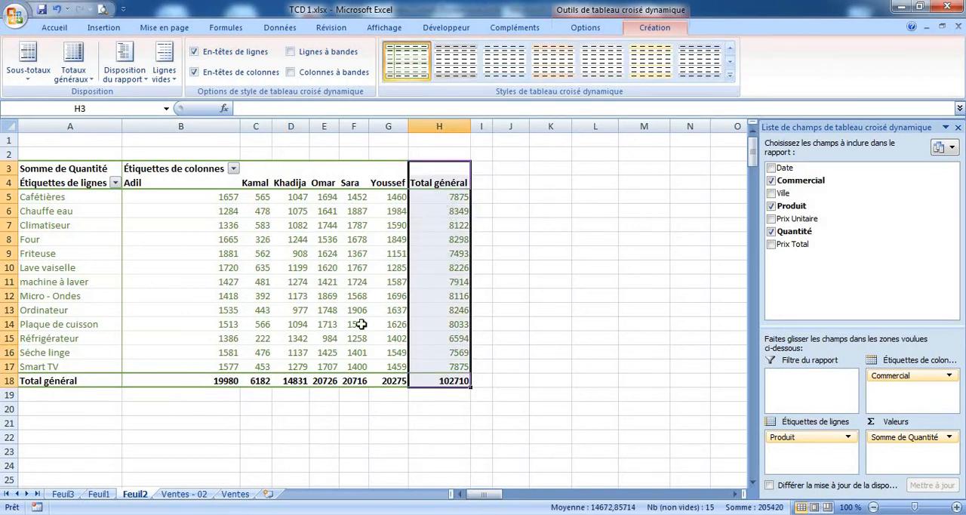
click(88, 80)
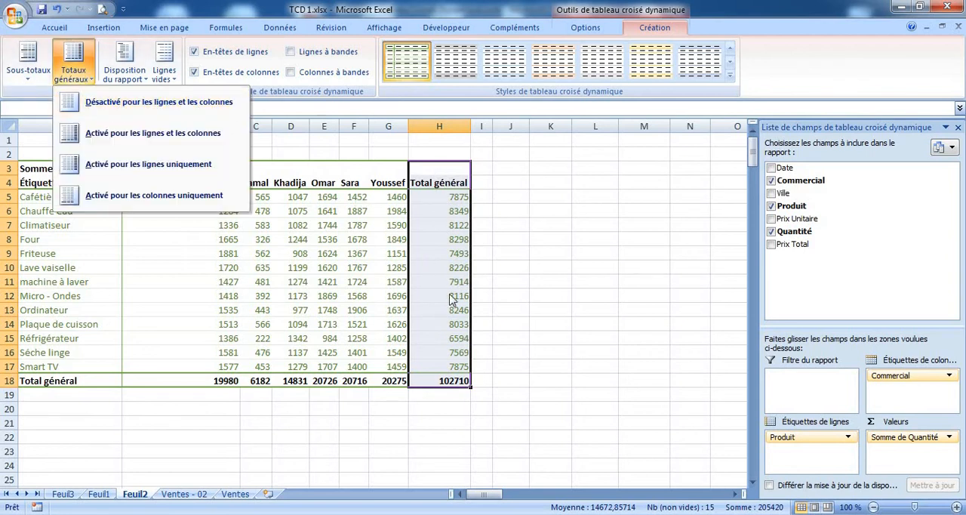
click(302, 384)
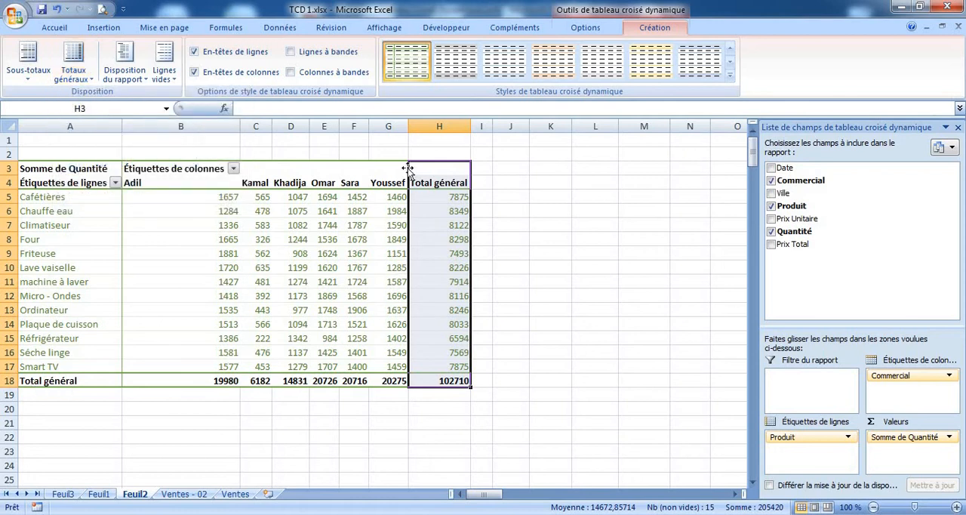
click(78, 73)
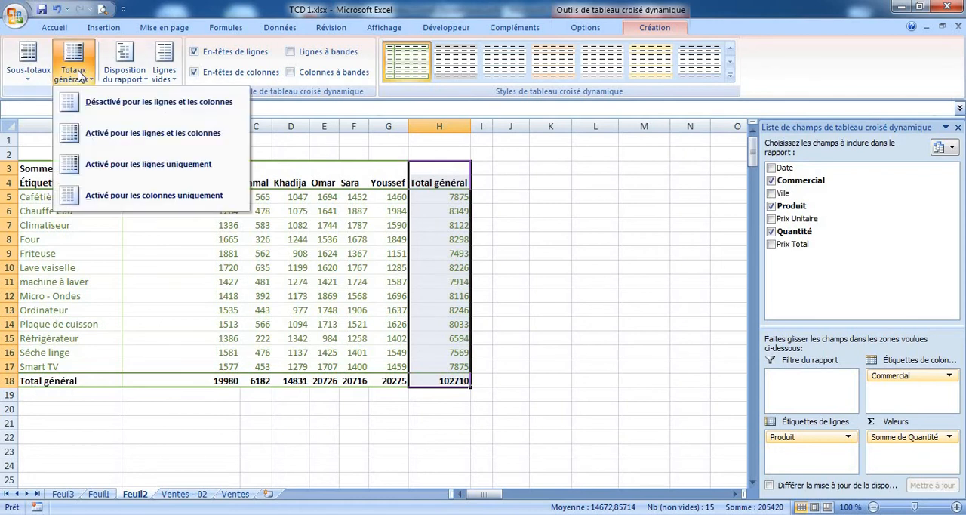
click(151, 106)
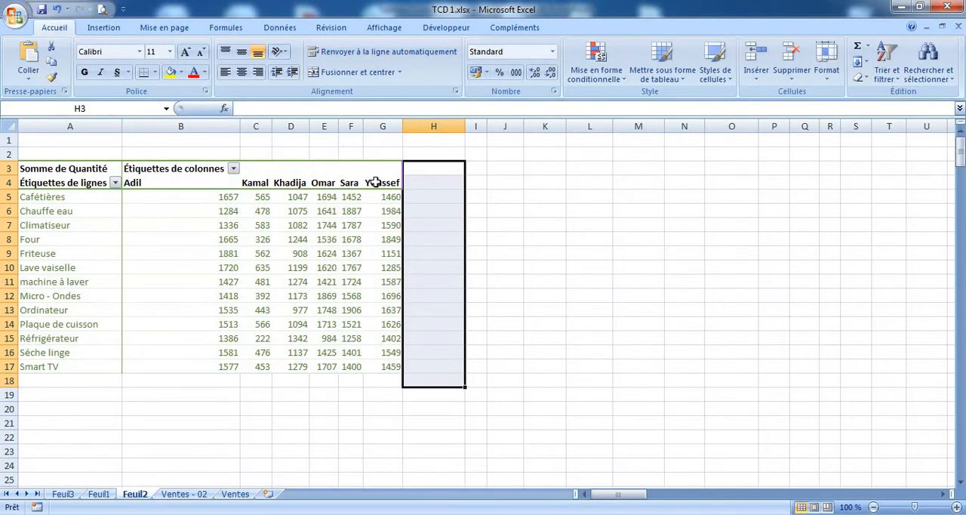
drag(375, 181, 82, 366)
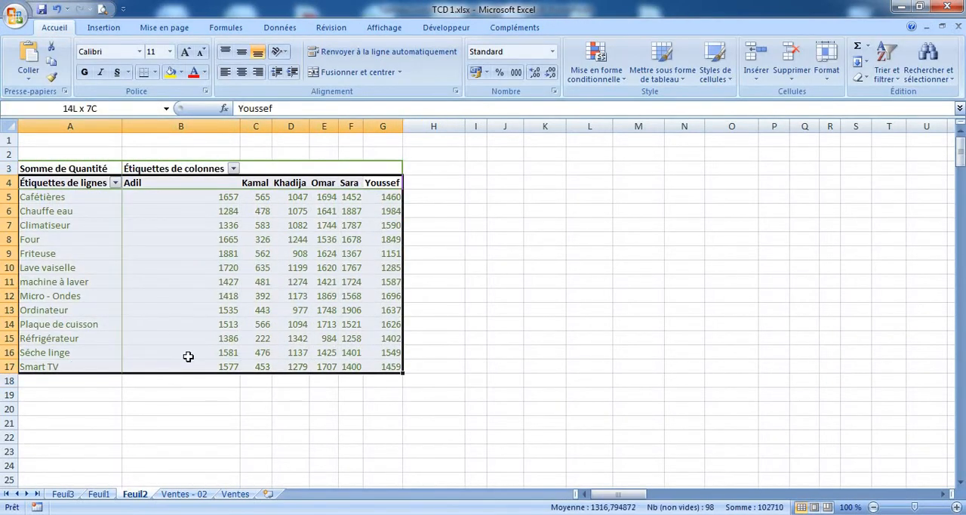
click(427, 183)
click(429, 200)
Add Ville beneath Produit in the pivot table's row labels
click(299, 214)
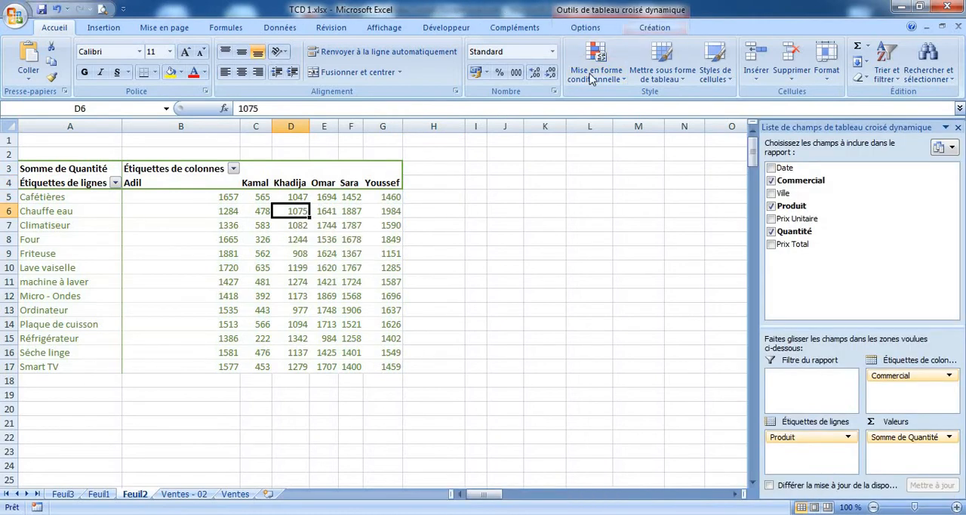
click(651, 29)
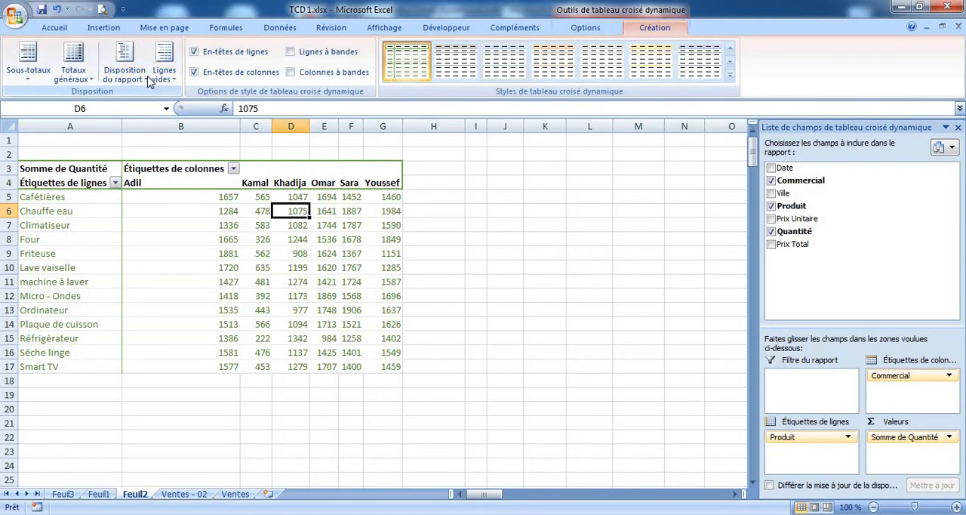
click(586, 31)
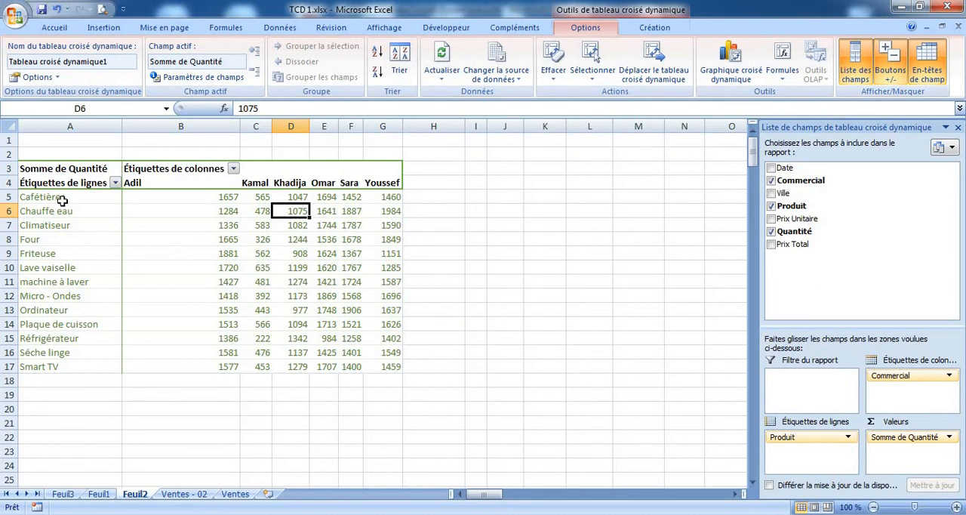
click(62, 201)
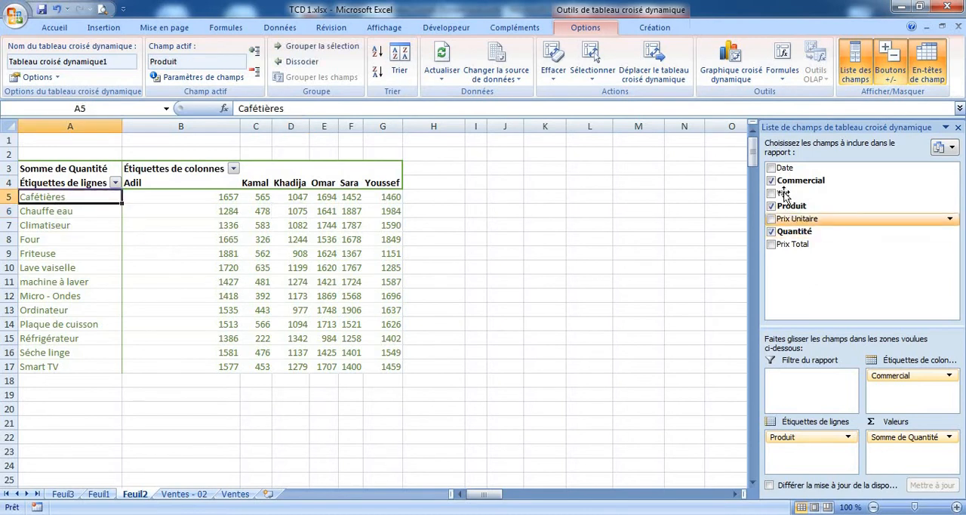
drag(783, 195, 800, 453)
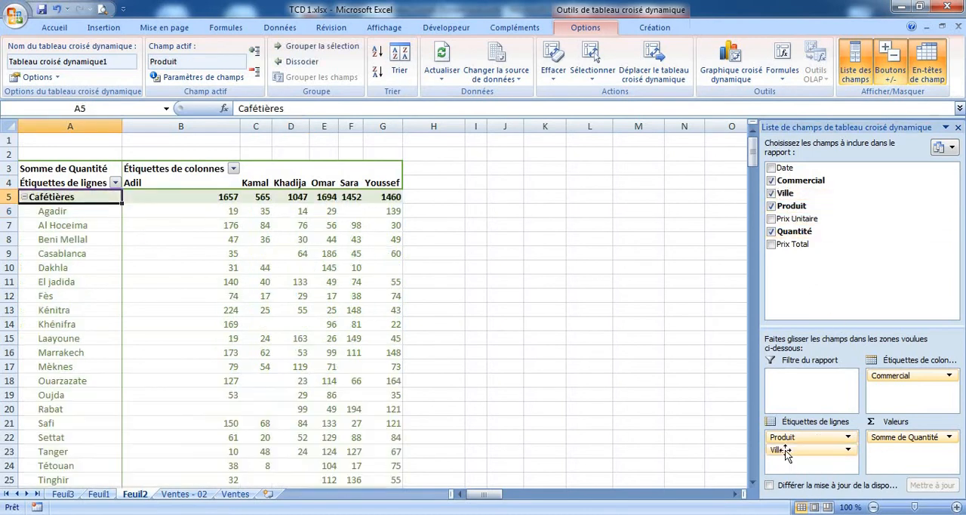
Collapse and re-expand the city details of the Cafétières and Chauffe eau rows
key(Down)
key(Down)
key(Down)
click(24, 197)
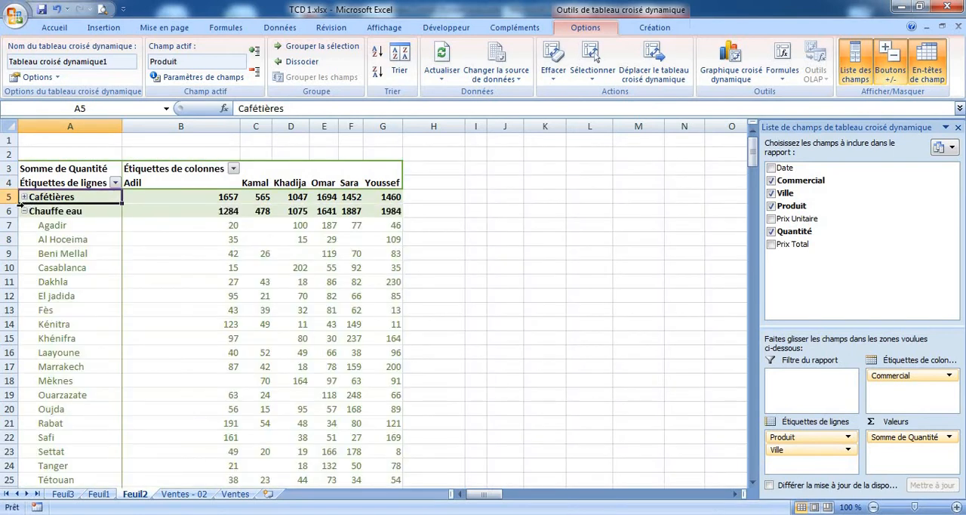
click(24, 211)
click(24, 211)
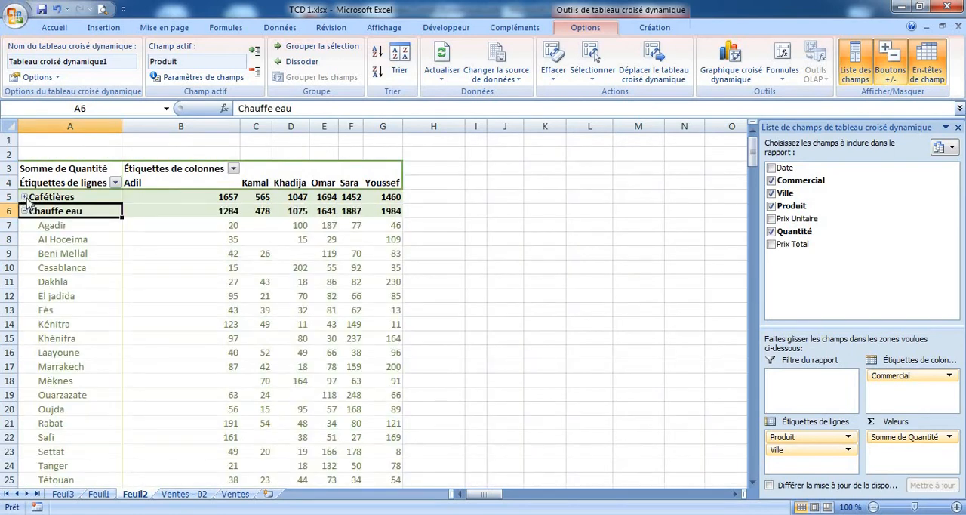
click(24, 197)
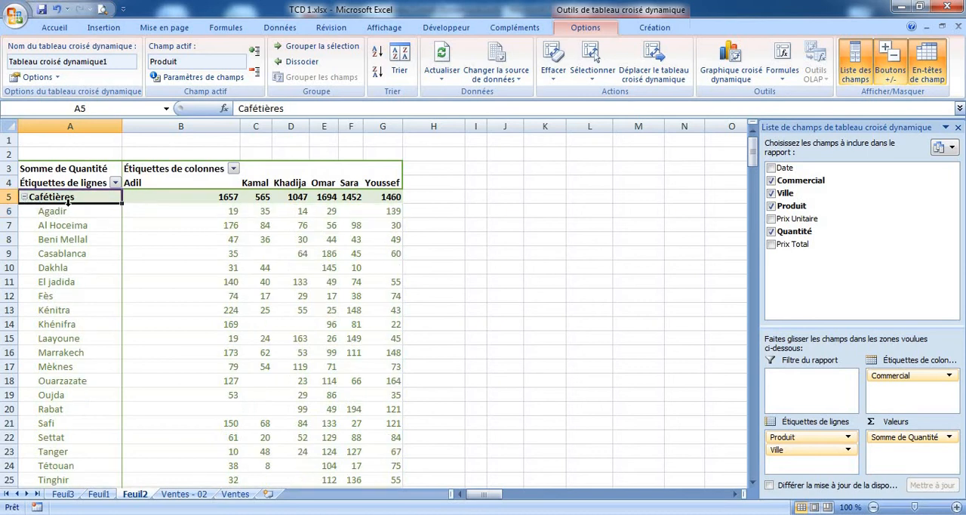
Hide the pivot table's +/- expand and collapse controls and check the city list under Cafétières
scroll(68, 201, down, 1)
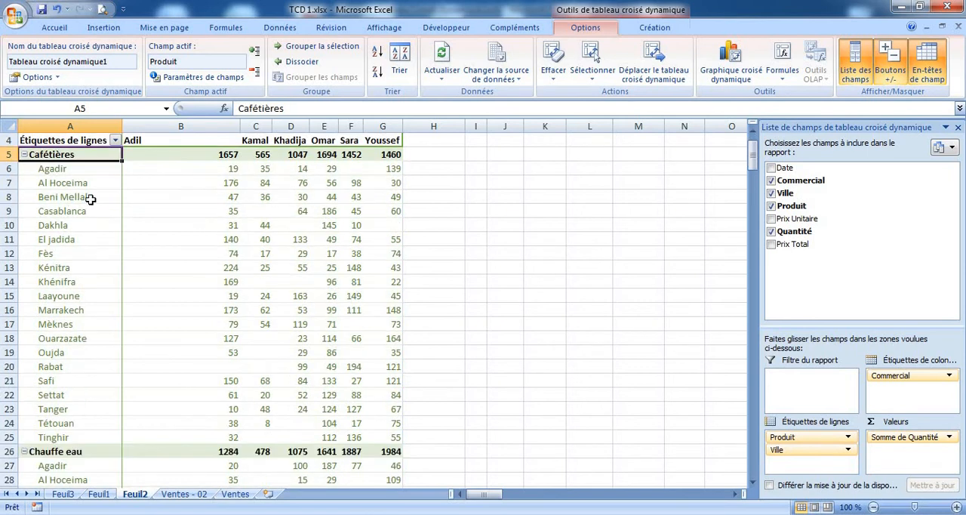
click(893, 72)
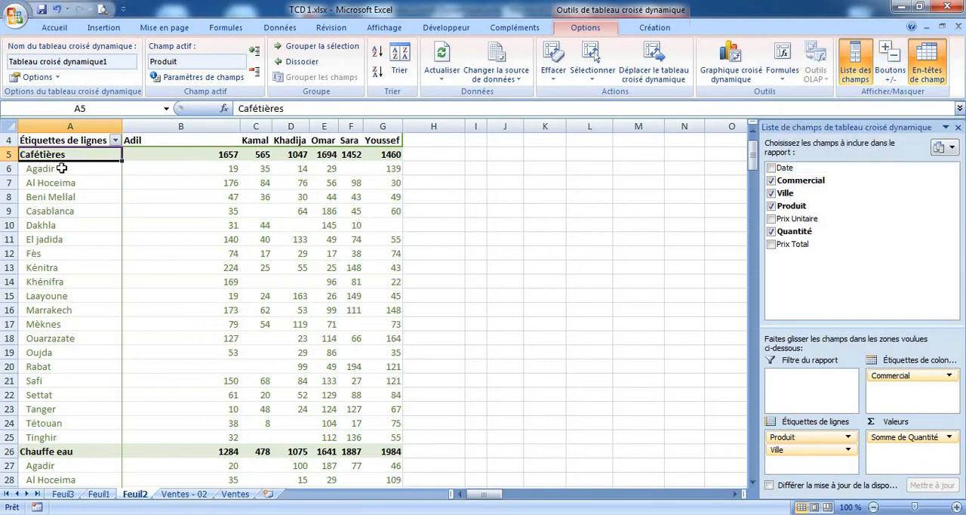
drag(61, 168, 67, 268)
drag(61, 154, 65, 434)
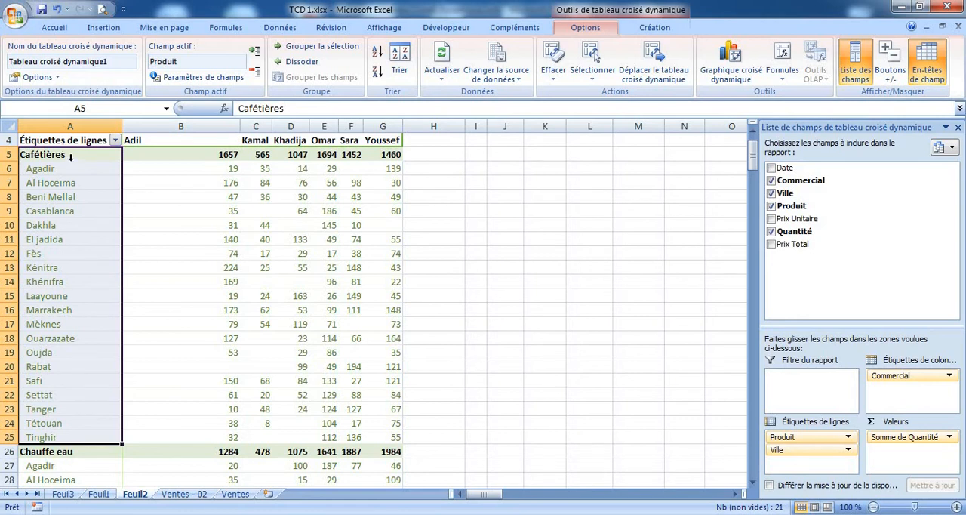
scroll(65, 156, up, 1)
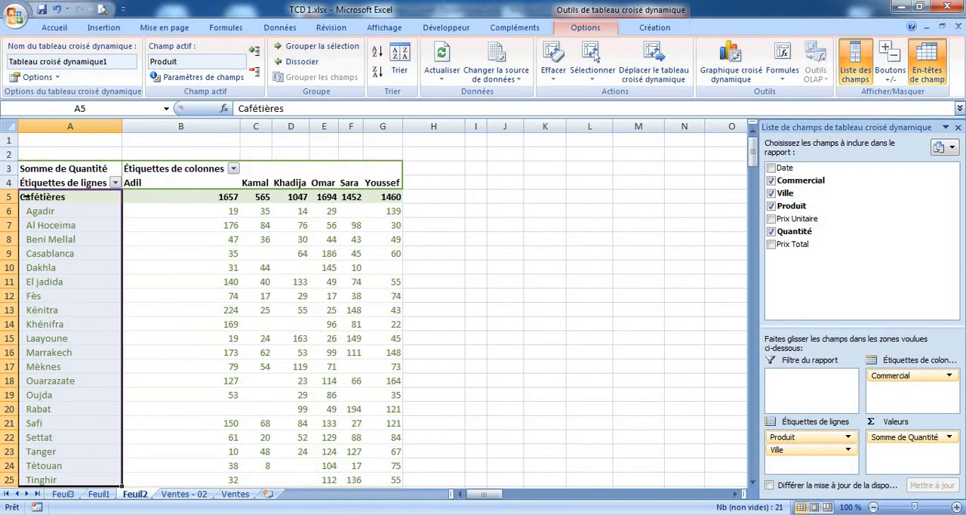
click(168, 225)
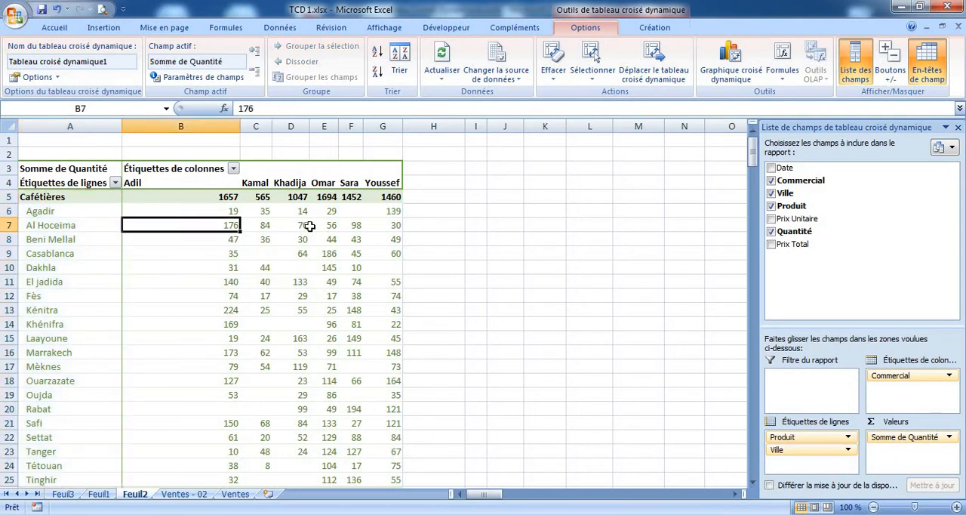
scroll(311, 225, down, 1)
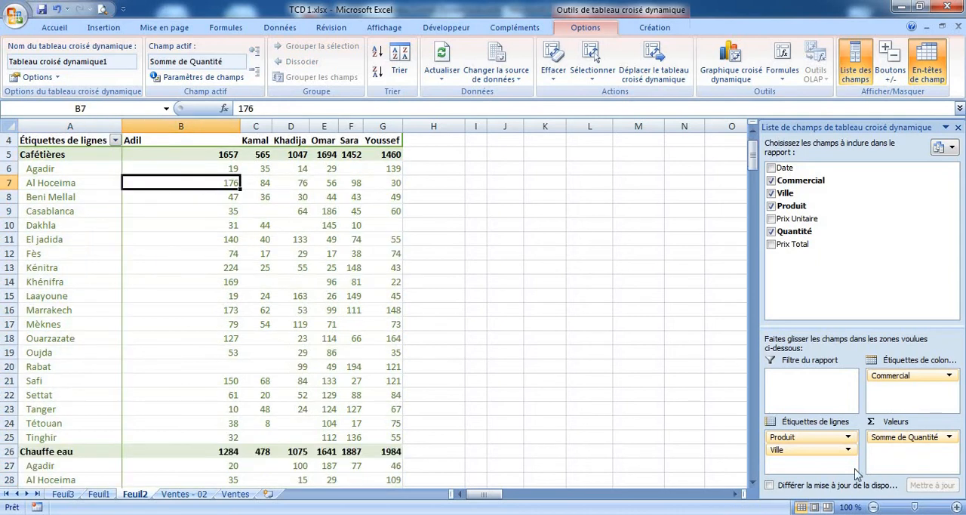
Remove Ville from the pivot table's row labels, keeping only Produit
drag(807, 450, 653, 417)
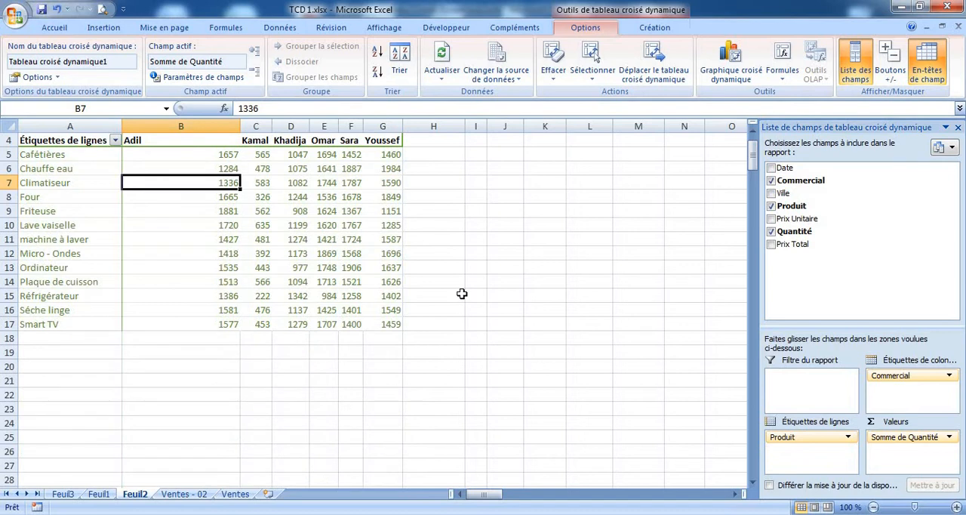
scroll(462, 293, up, 1)
click(281, 238)
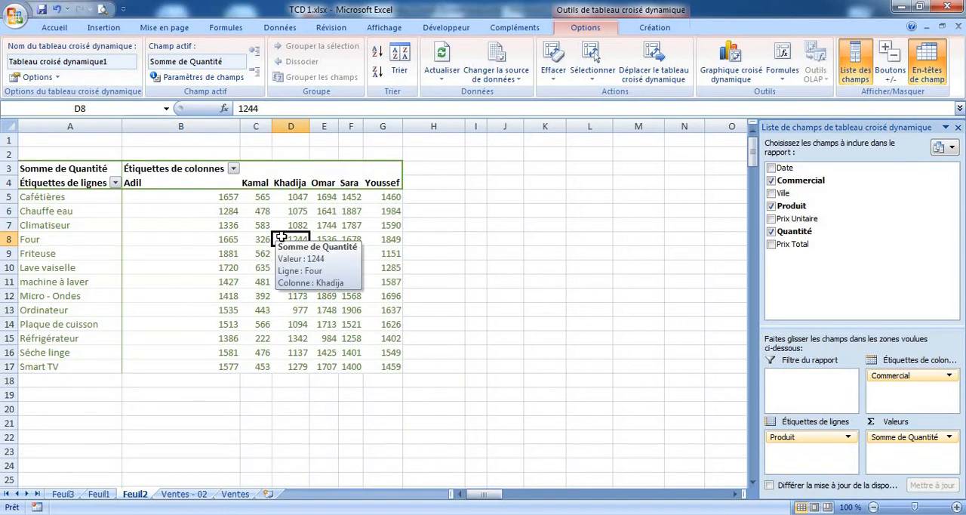
Create a clustered column pivot chart from the pivot table and enlarge it across the sheet
click(726, 64)
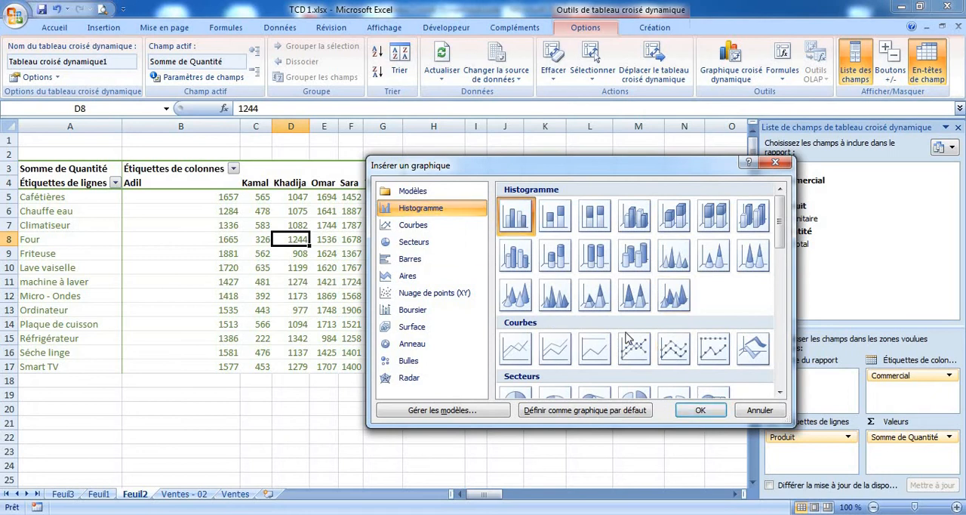
click(700, 410)
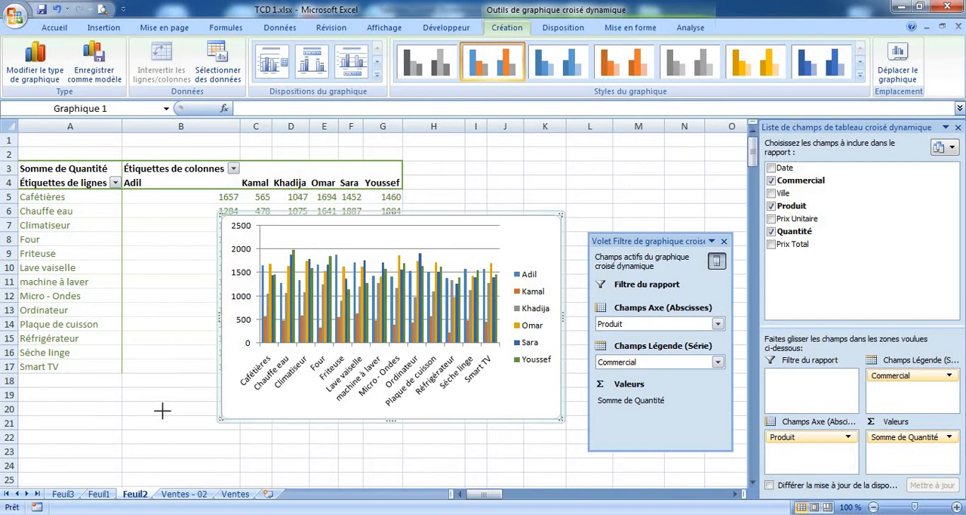
drag(162, 409, 30, 458)
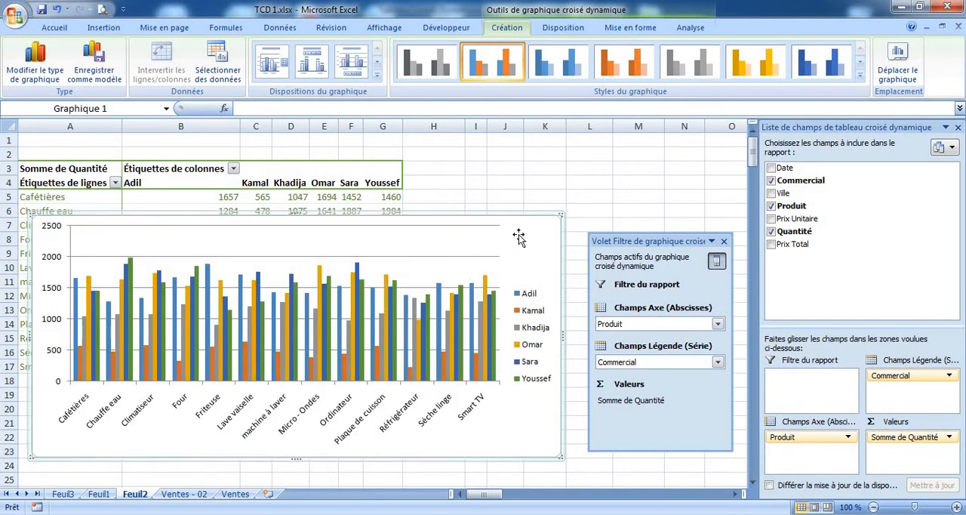
drag(558, 214, 653, 159)
Dock the pivot chart's filter pane beside the field list and try to narrow it
drag(674, 243, 753, 220)
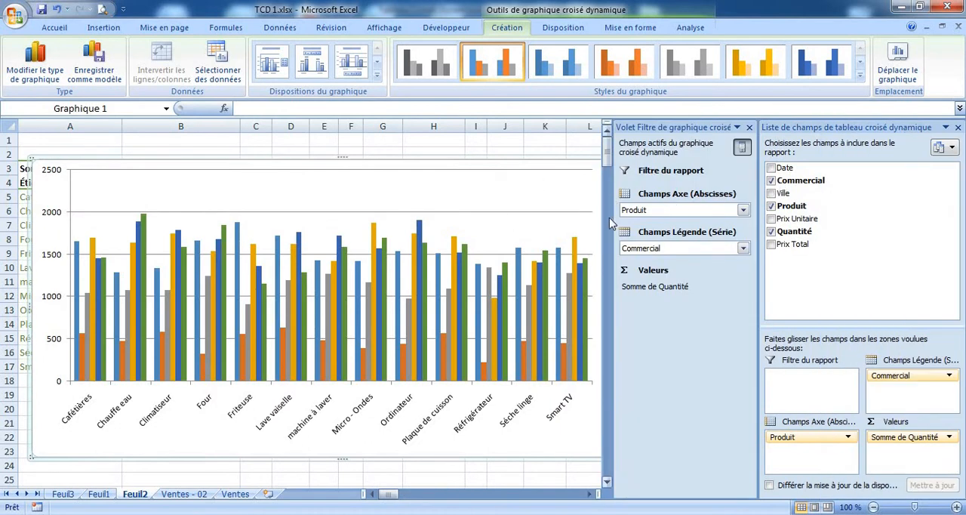
drag(615, 219, 674, 219)
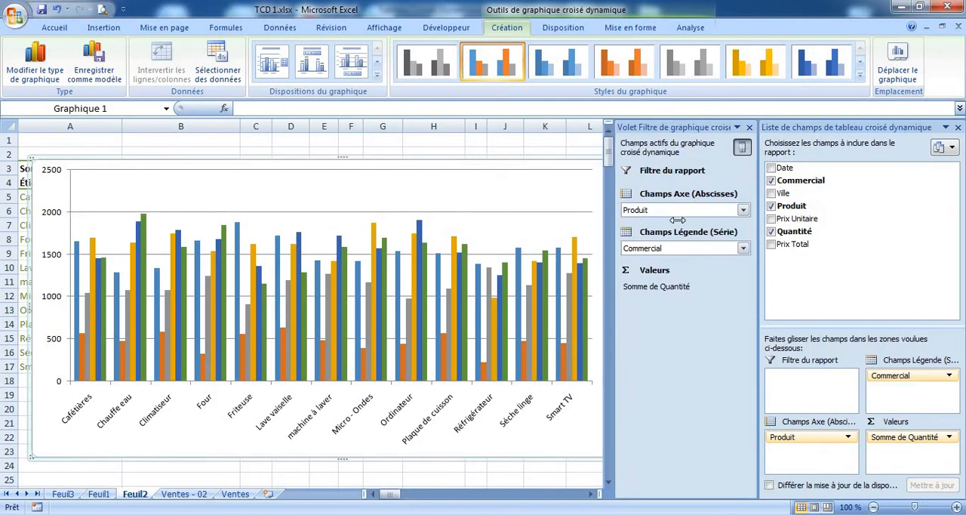
click(483, 181)
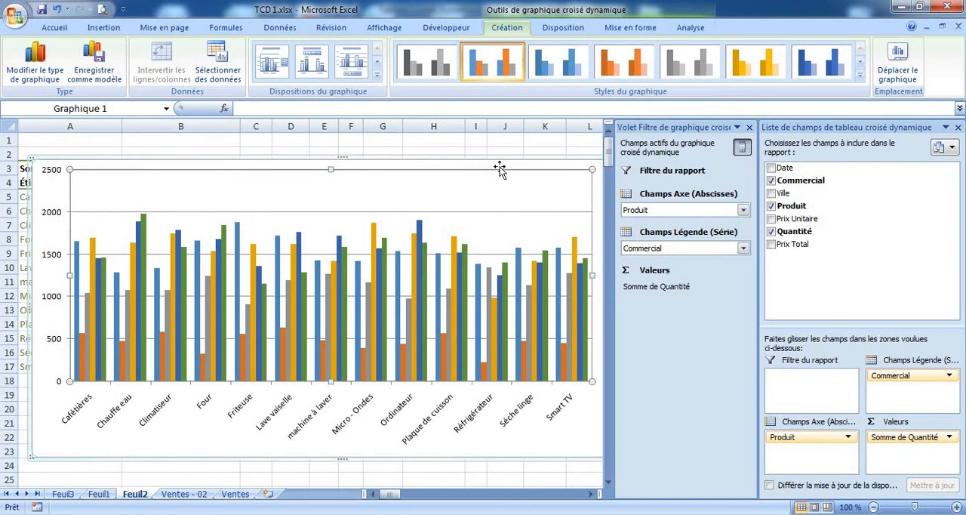
Reduce the pivot chart's size, close its filter pane, and place the chart beside the pivot table's product labels
drag(499, 162, 462, 155)
mouse_move(182, 155)
mouse_down()
mouse_move(219, 158)
mouse_move(52, 159)
mouse_move(143, 202)
mouse_up()
drag(303, 212, 208, 169)
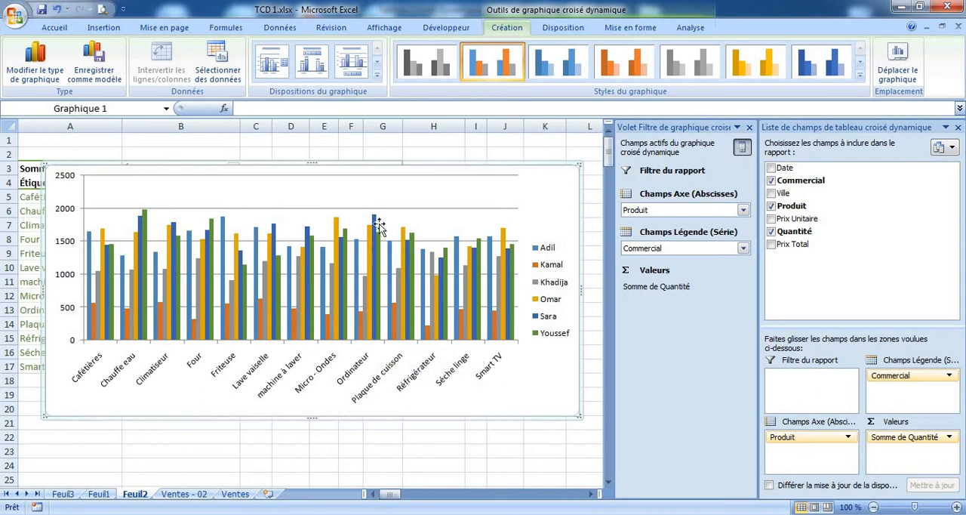
mouse_move(378, 225)
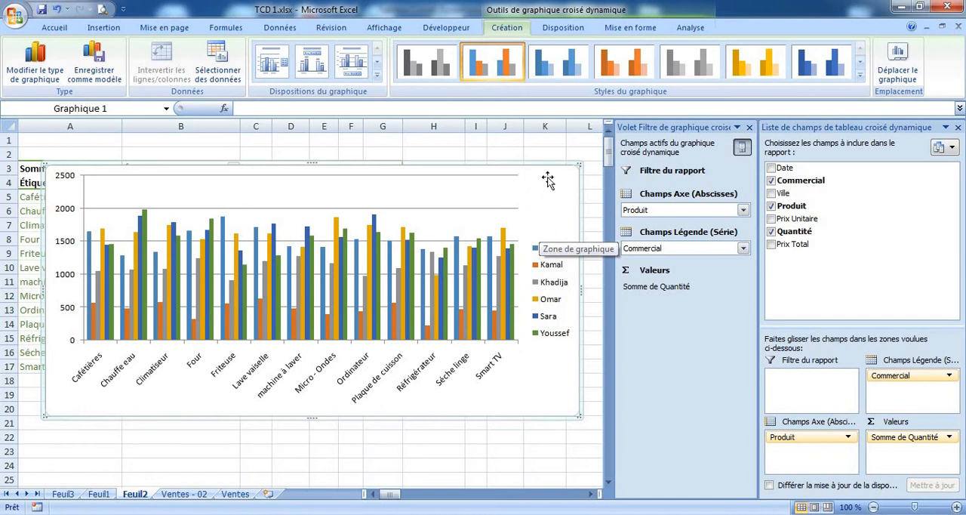
click(750, 129)
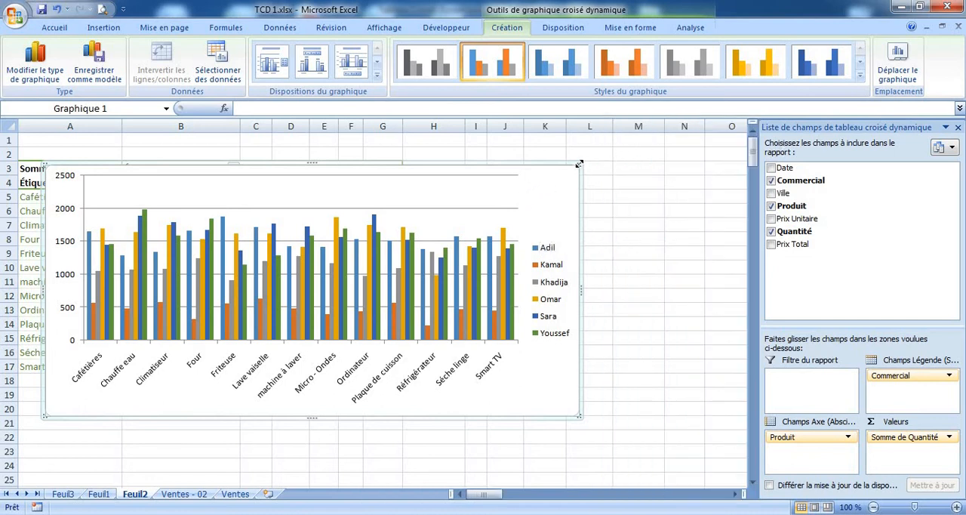
drag(478, 164, 594, 166)
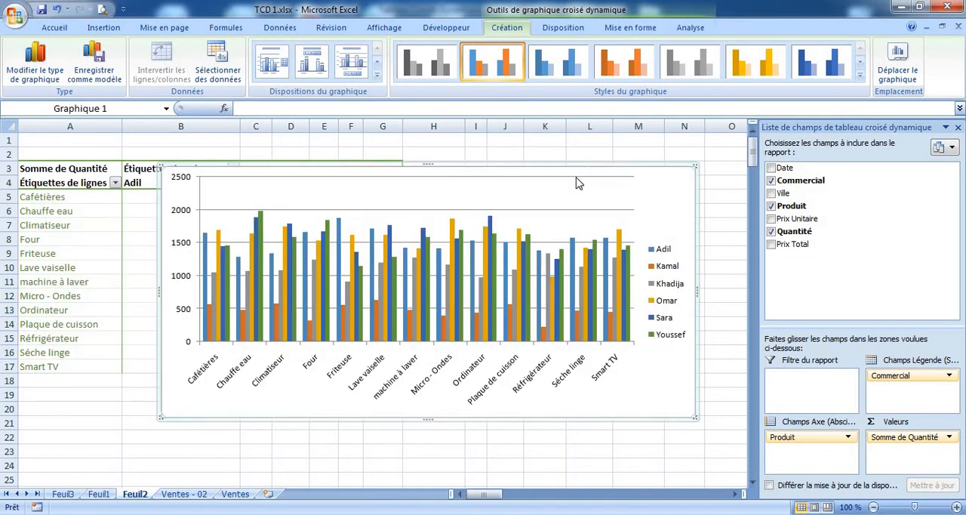
Check the filter choices of the Commercial column on the Ventes - 02 sheet
click(185, 494)
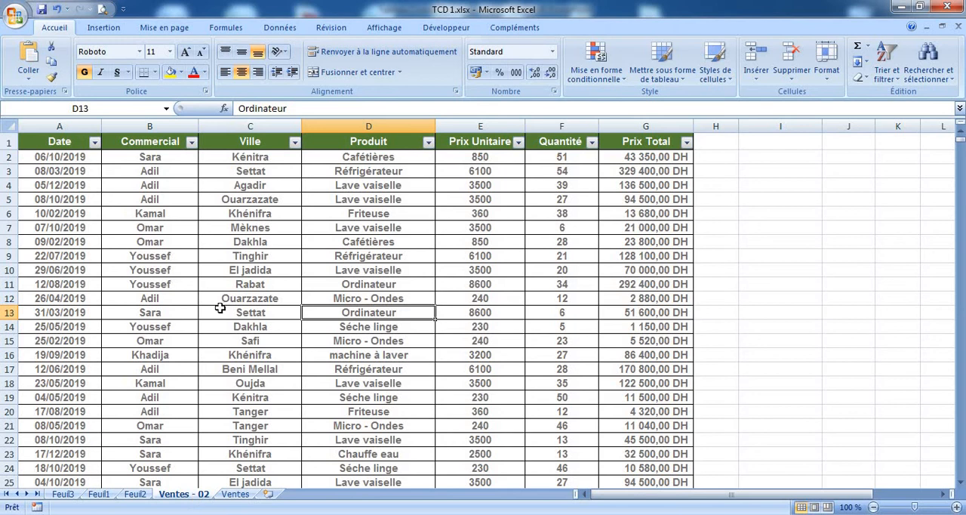
click(193, 143)
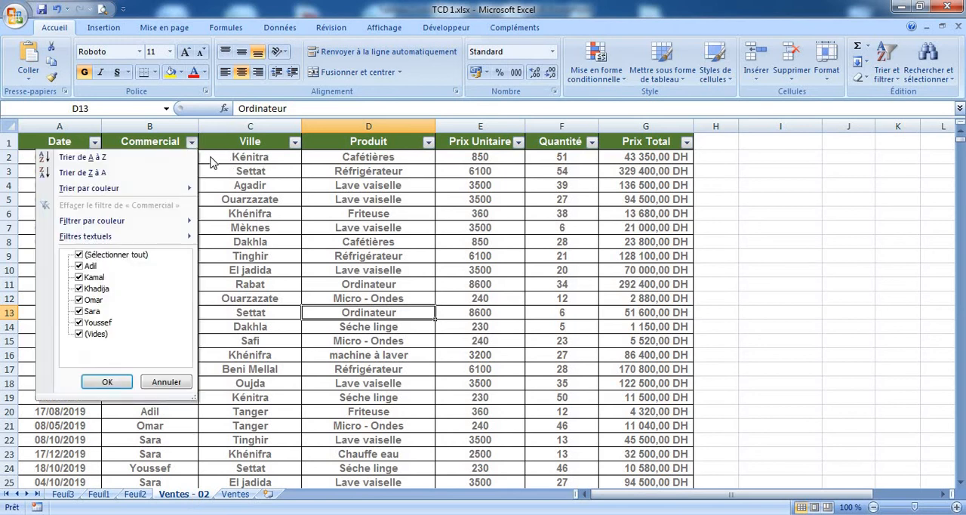
key(Escape)
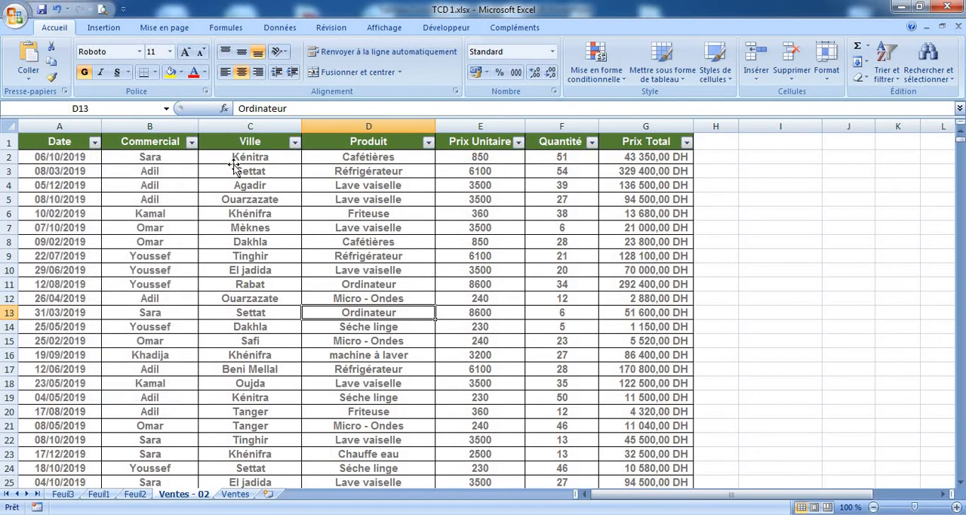
Go to the last record of the Ville column and check the row numbers at the end of the data
click(236, 170)
click(250, 157)
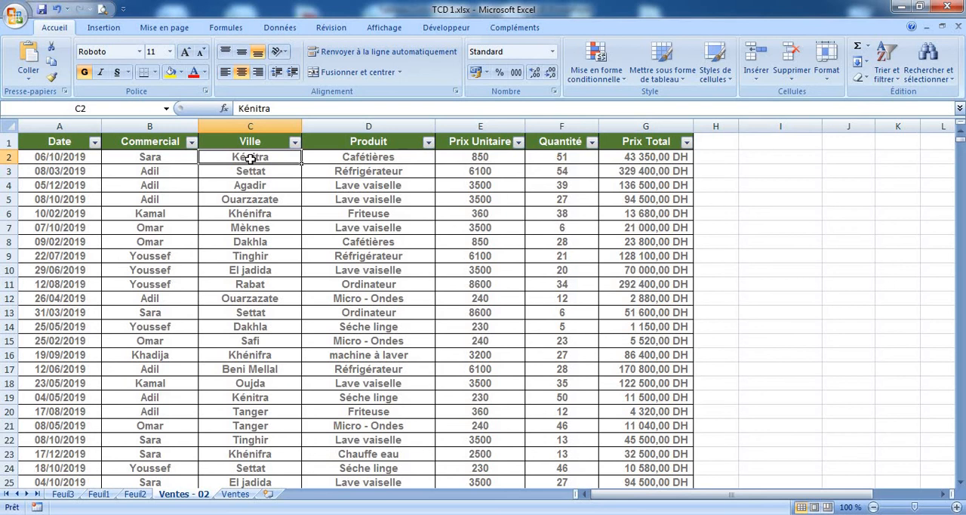
key(ctrl+Down)
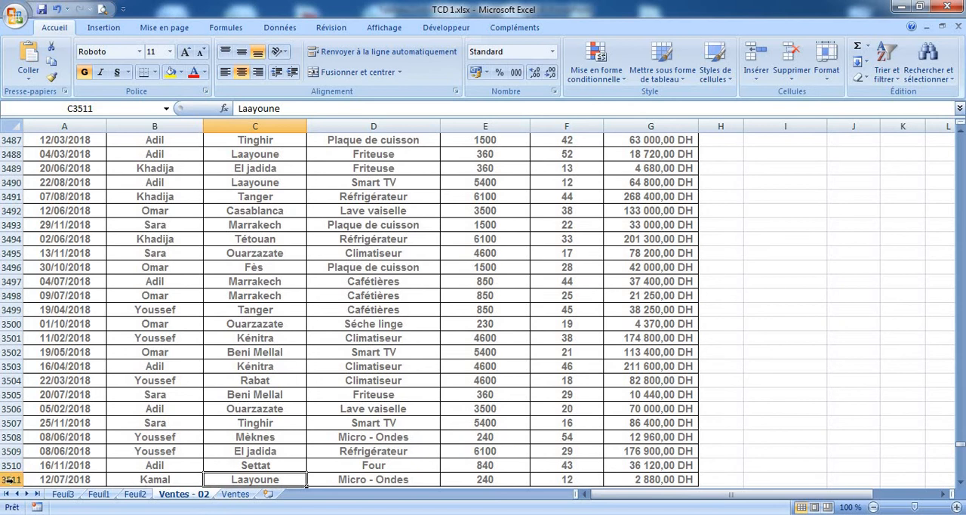
drag(7, 479, 18, 279)
click(270, 341)
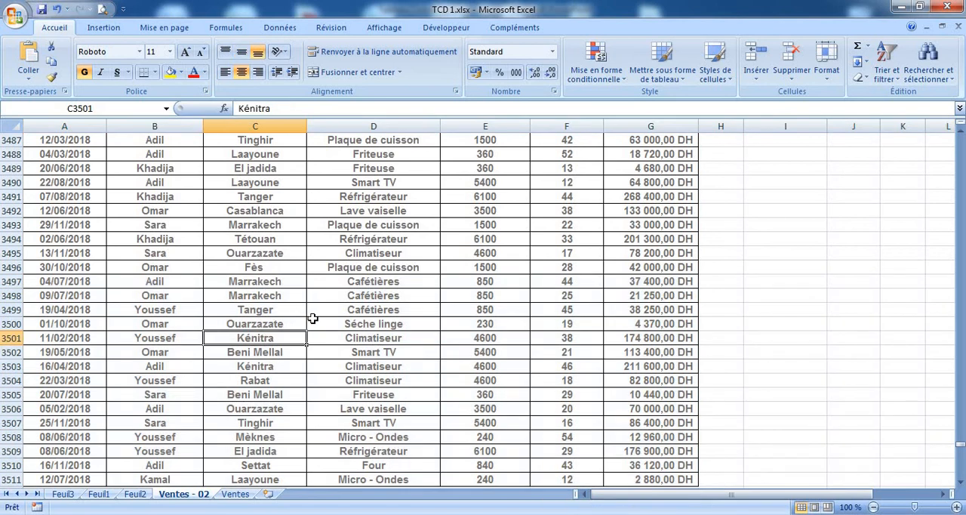
Examine individual sales records in rows 3493 to 3499, from the Date column through Prix Total
click(390, 284)
drag(332, 308, 299, 254)
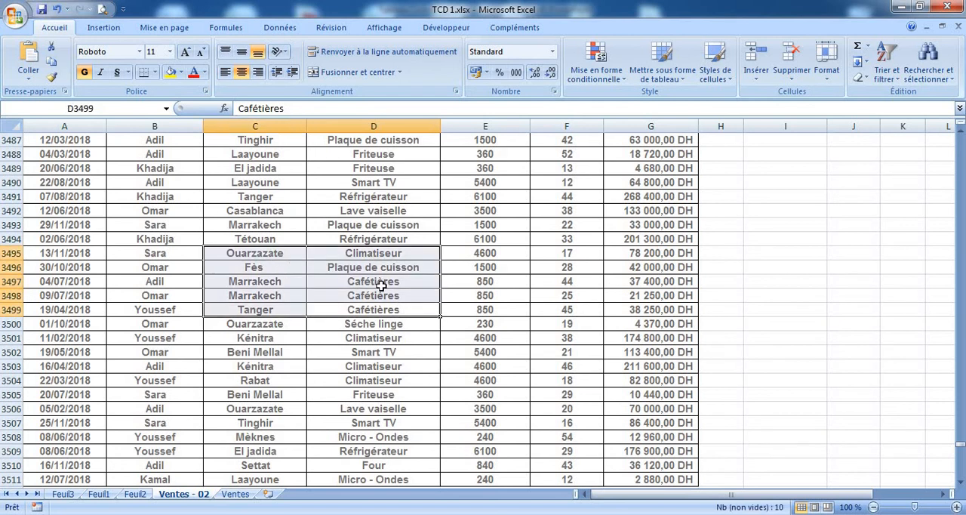
click(410, 284)
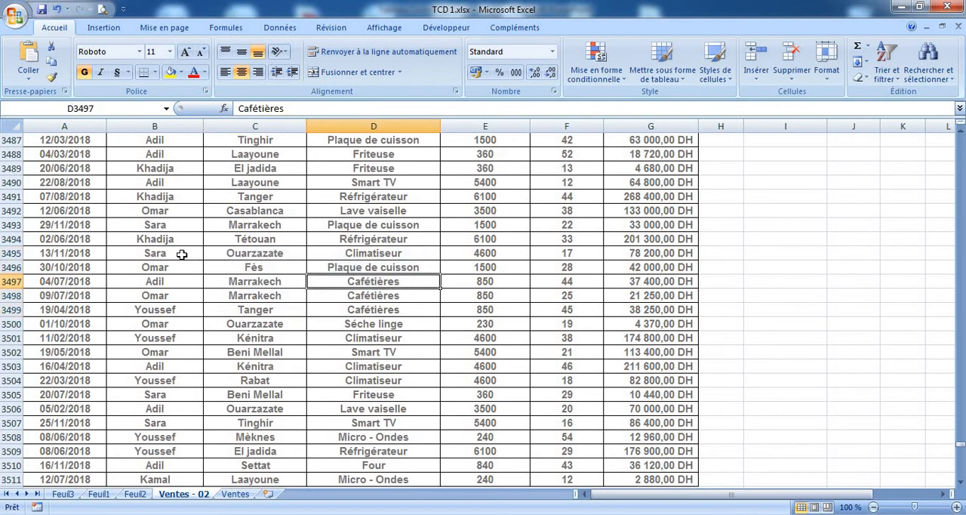
drag(180, 240, 437, 255)
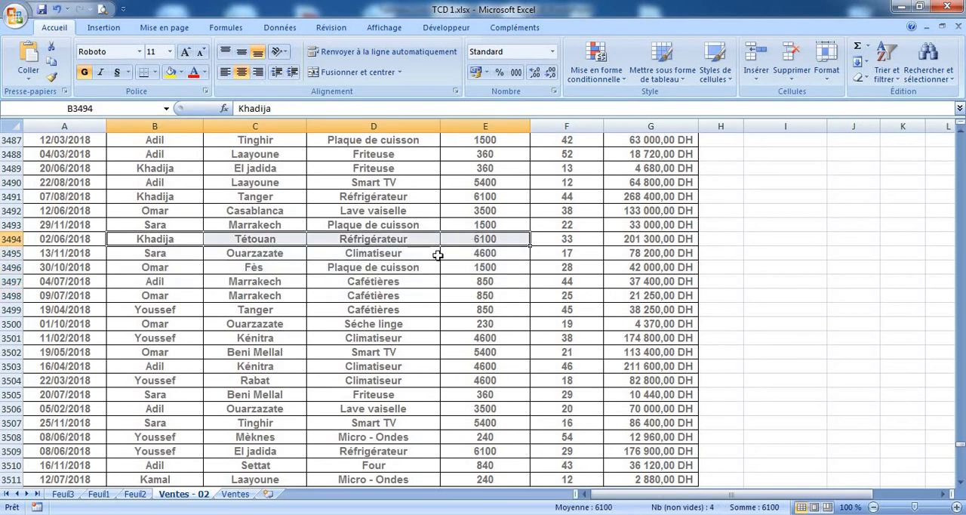
click(411, 237)
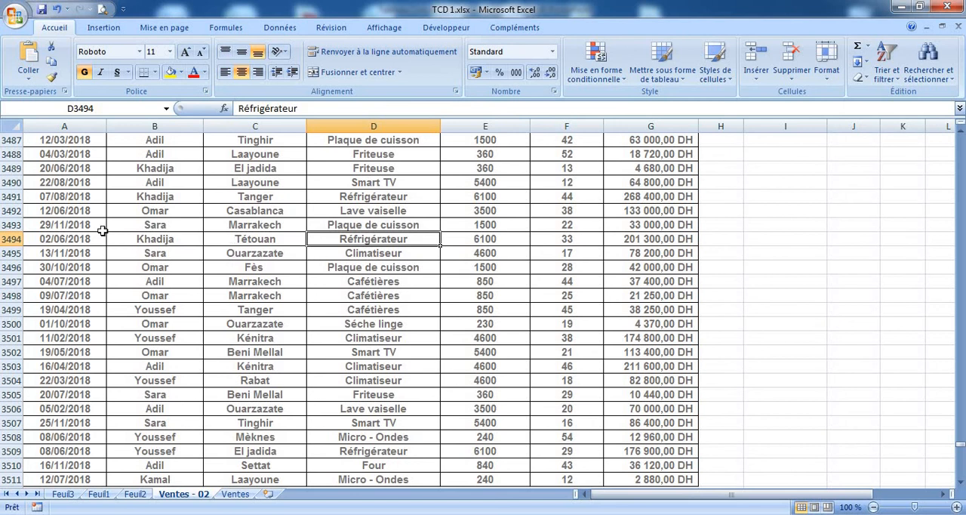
drag(70, 223, 653, 225)
click(643, 256)
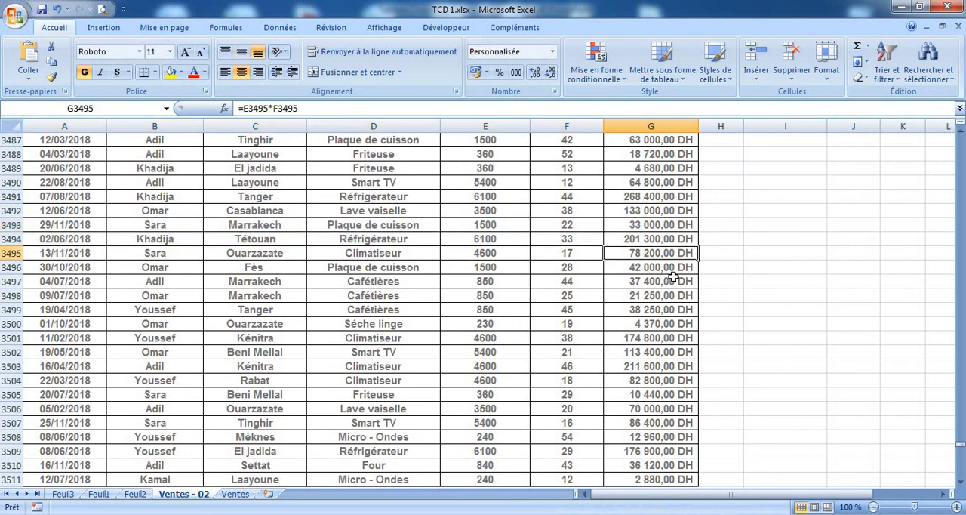
click(672, 279)
drag(650, 281, 79, 285)
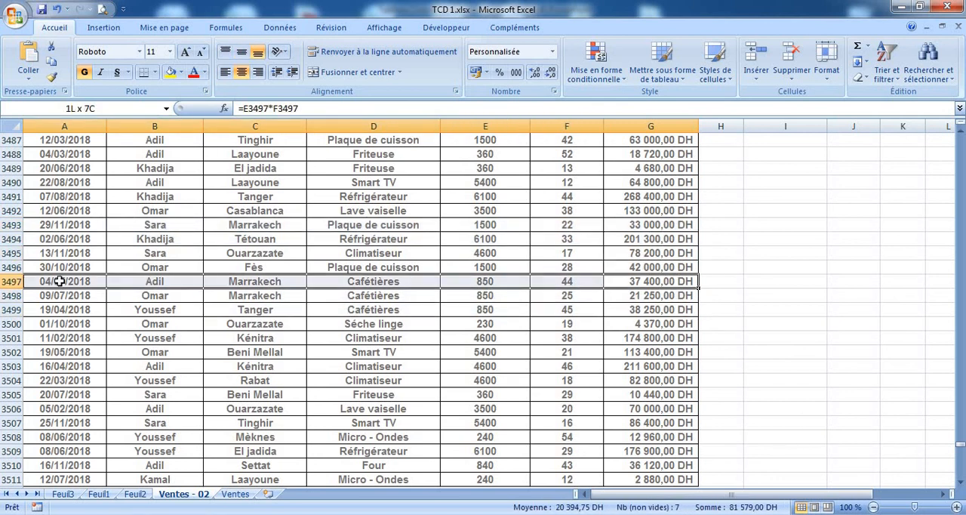
click(104, 310)
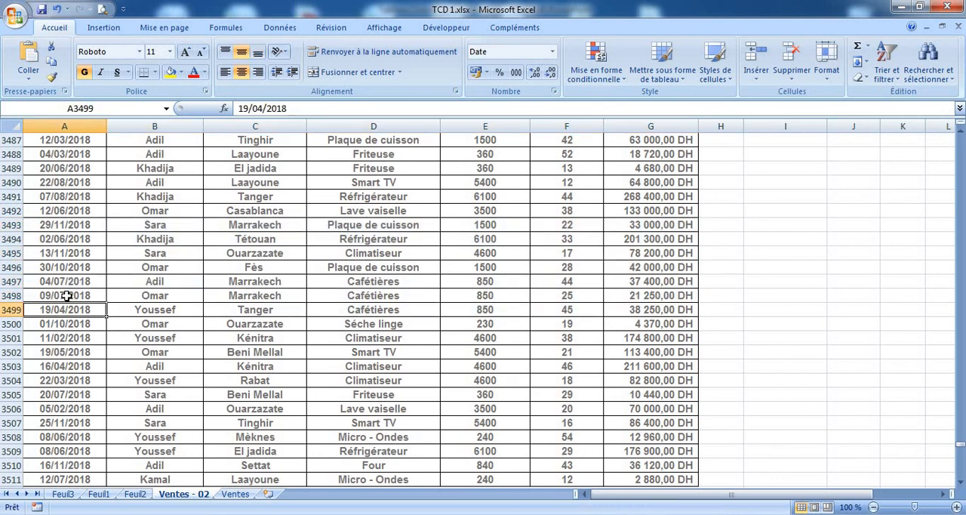
drag(68, 296, 634, 368)
click(655, 311)
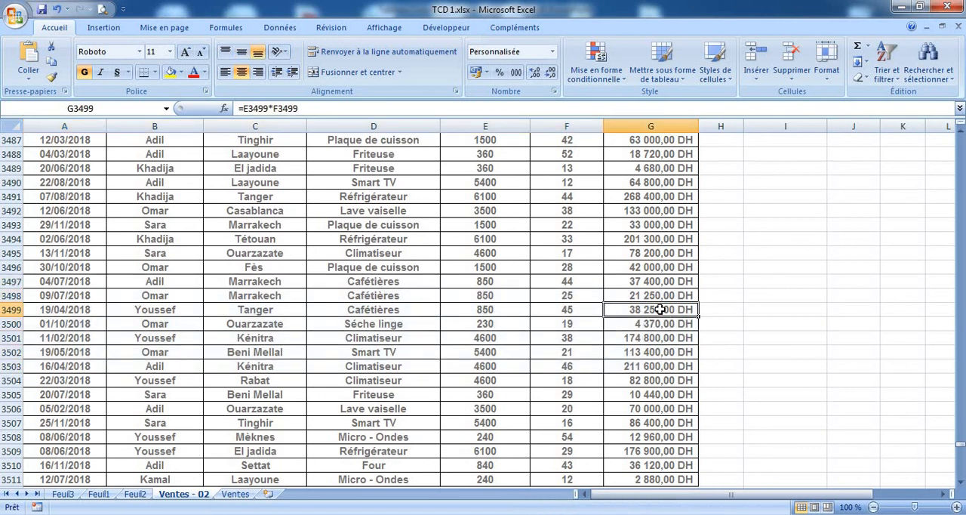
drag(660, 309, 64, 311)
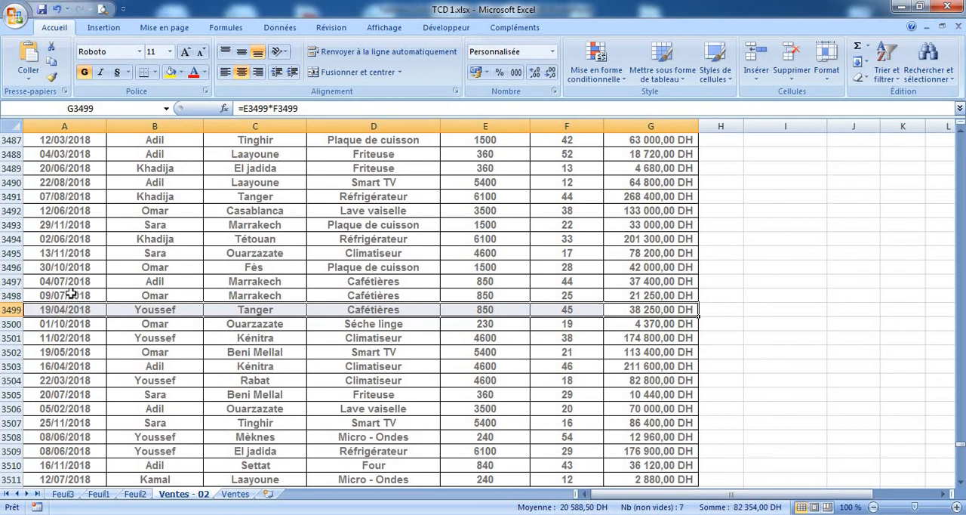
drag(70, 295, 536, 299)
click(539, 296)
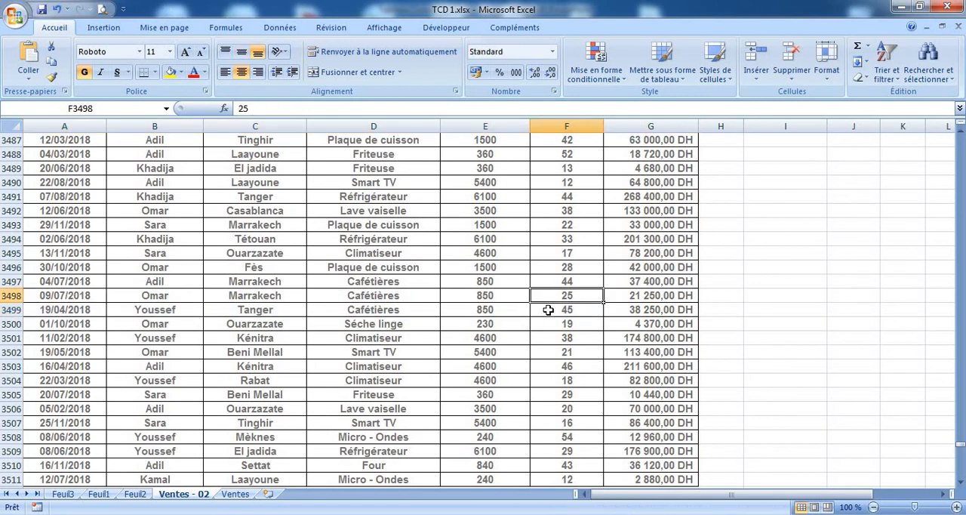
Return to the header row of Ventes - 02 and review the column headings and first sales records
key(ctrl+Up)
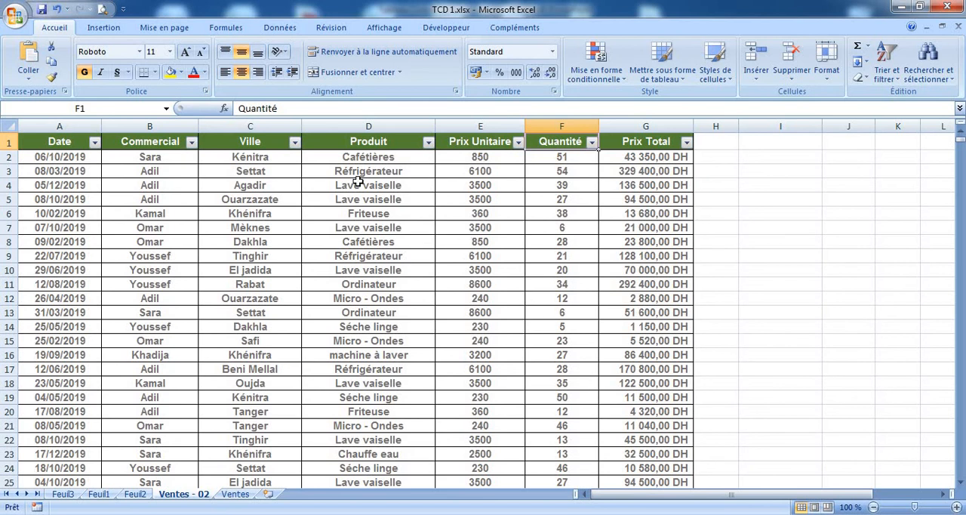
click(75, 145)
drag(680, 185, 663, 283)
click(586, 218)
drag(671, 229, 83, 225)
click(160, 201)
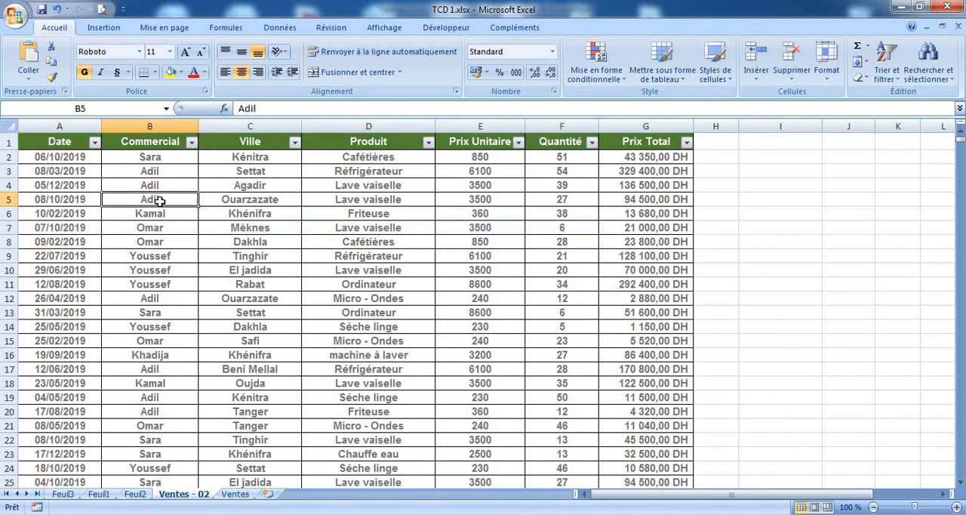